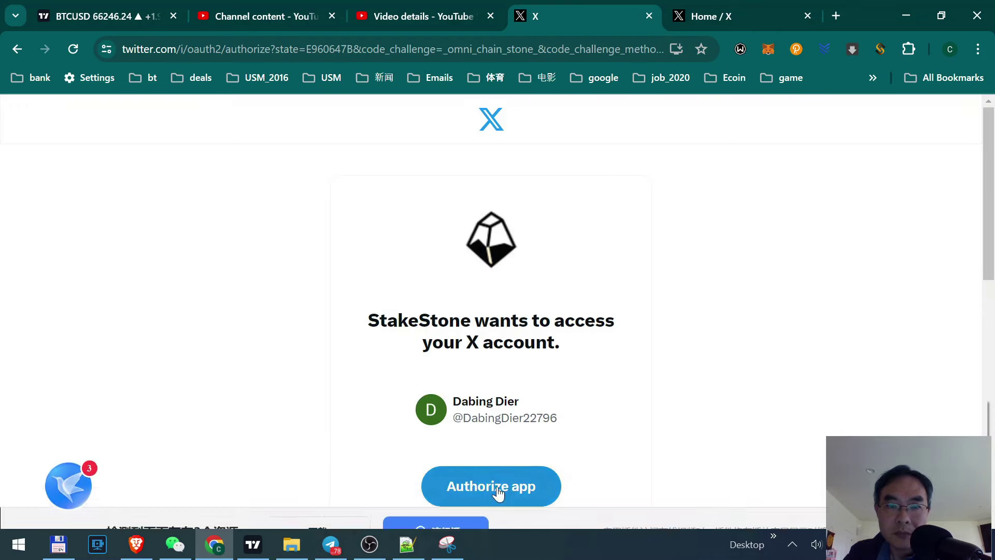
- Authorize StakeStone to access the X account and repost its Omnichain Carnival airdrop campaign tweet
{"action": "scroll", "coordinate": [514, 398], "scroll_direction": "down", "scroll_amount": 3}
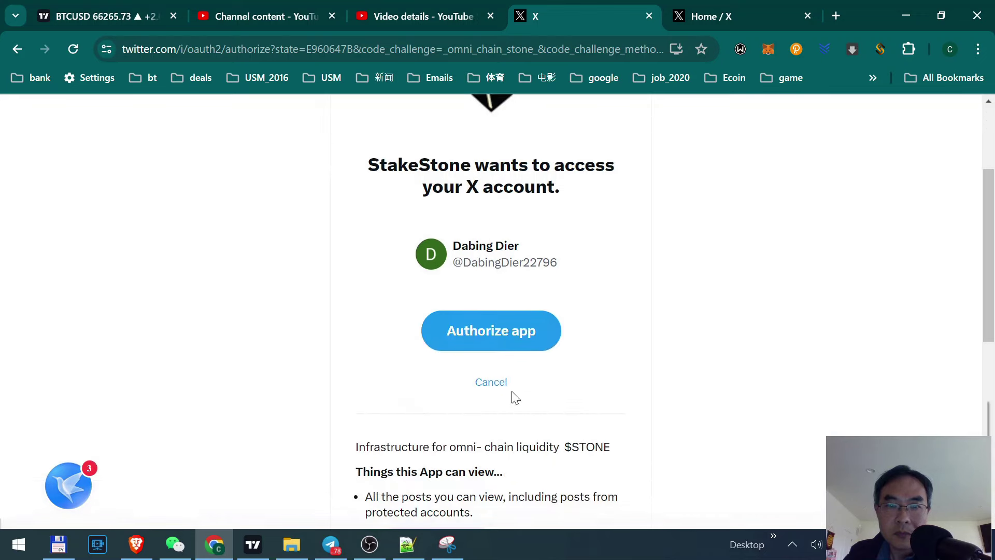
{"action": "left_click", "coordinate": [507, 335]}
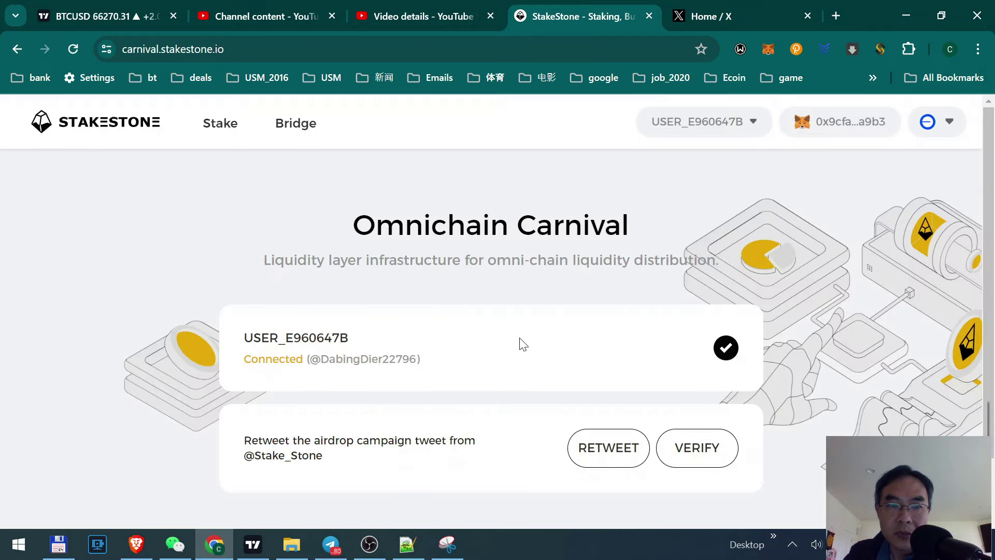
{"action": "scroll", "coordinate": [513, 330], "scroll_direction": "down", "scroll_amount": 1}
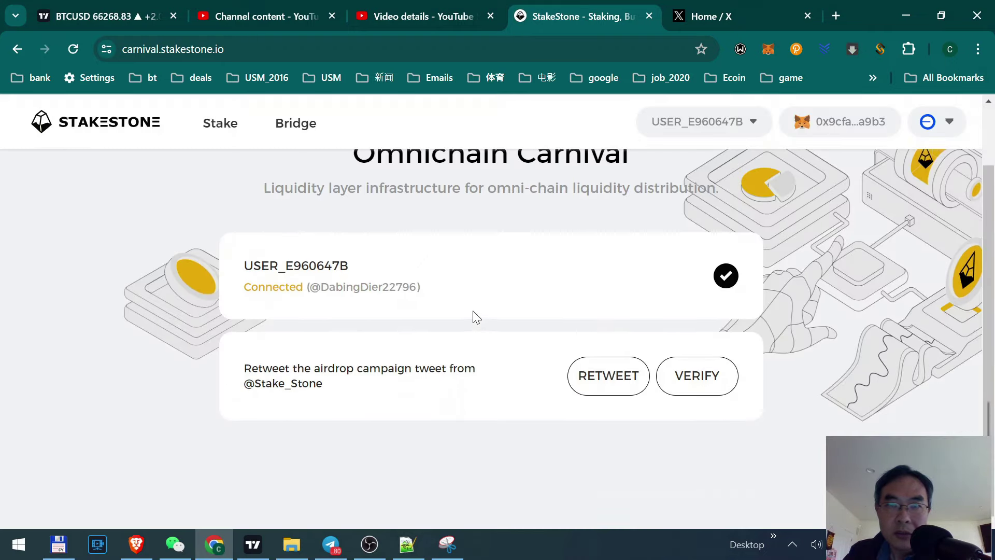
{"action": "left_click", "coordinate": [610, 375]}
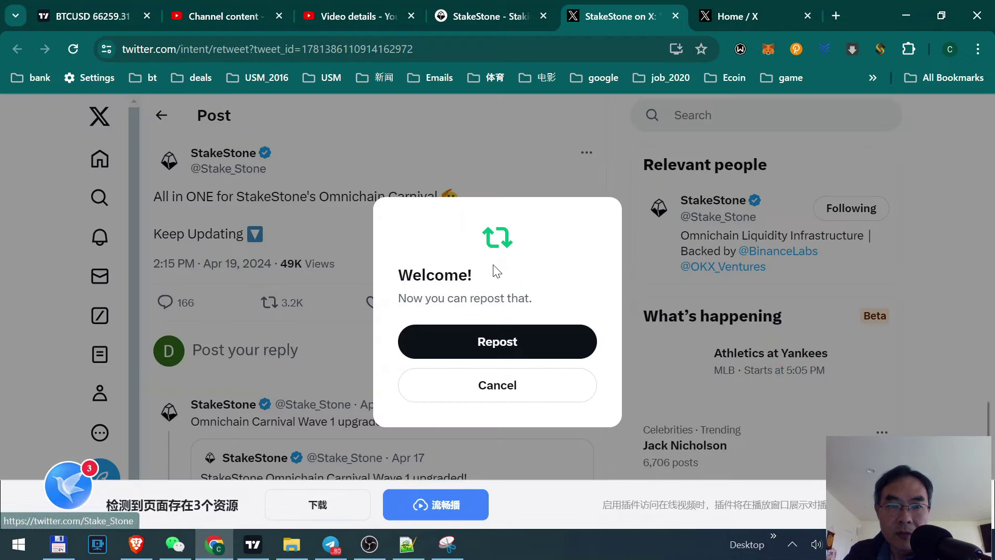
{"action": "left_click", "coordinate": [498, 343]}
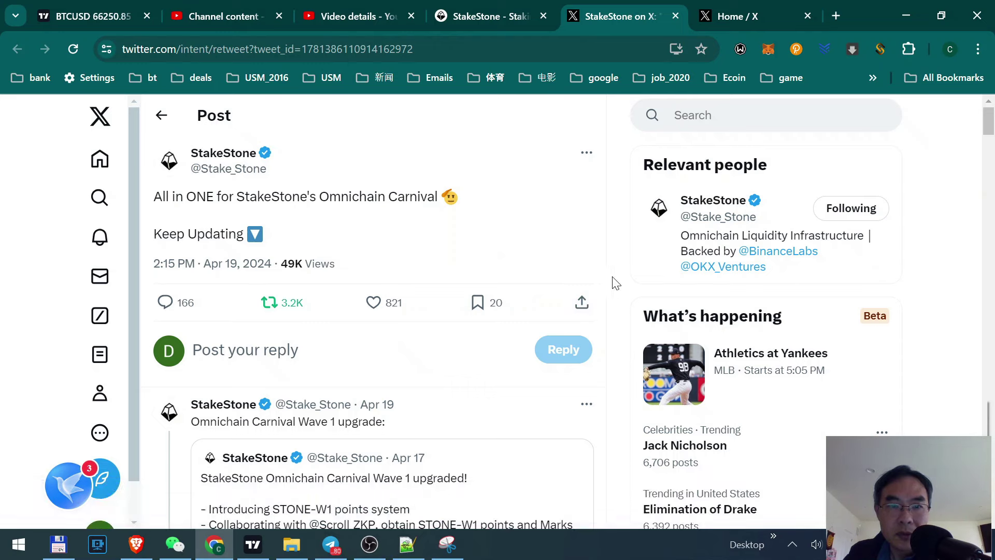
- Look over the reposted campaign thread and try to verify the retweet task on the StakeStone carnival page
{"action": "scroll", "coordinate": [621, 283], "scroll_direction": "down", "scroll_amount": 5}
{"action": "scroll", "coordinate": [629, 284], "scroll_direction": "up", "scroll_amount": 5}
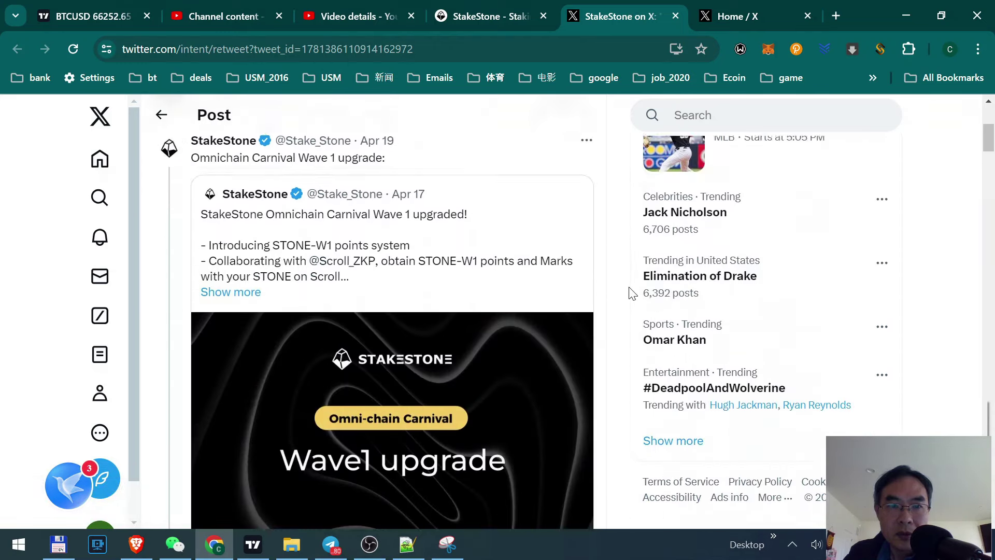
{"action": "left_click", "coordinate": [494, 19]}
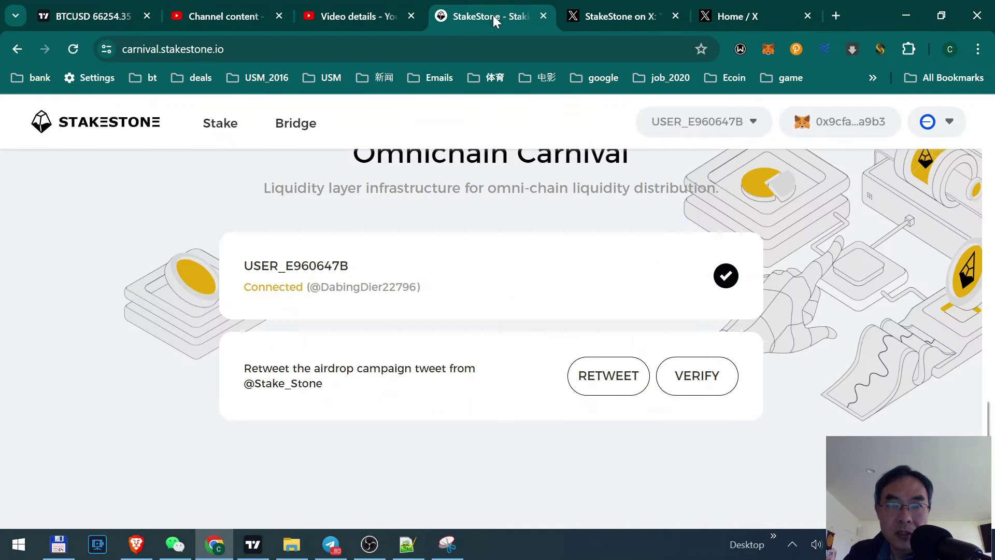
{"action": "left_click", "coordinate": [701, 377]}
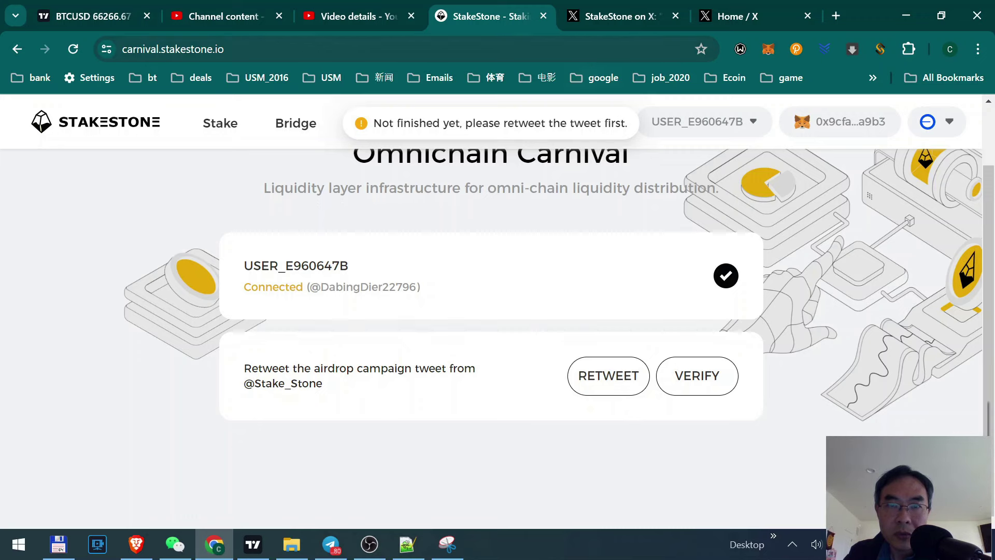
- Repost the "Omnichain Carnival Wave 1 upgrade" post in the StakeStone thread, dismiss the "Unlock more on X" notice and close the X page
{"action": "left_click", "coordinate": [605, 18]}
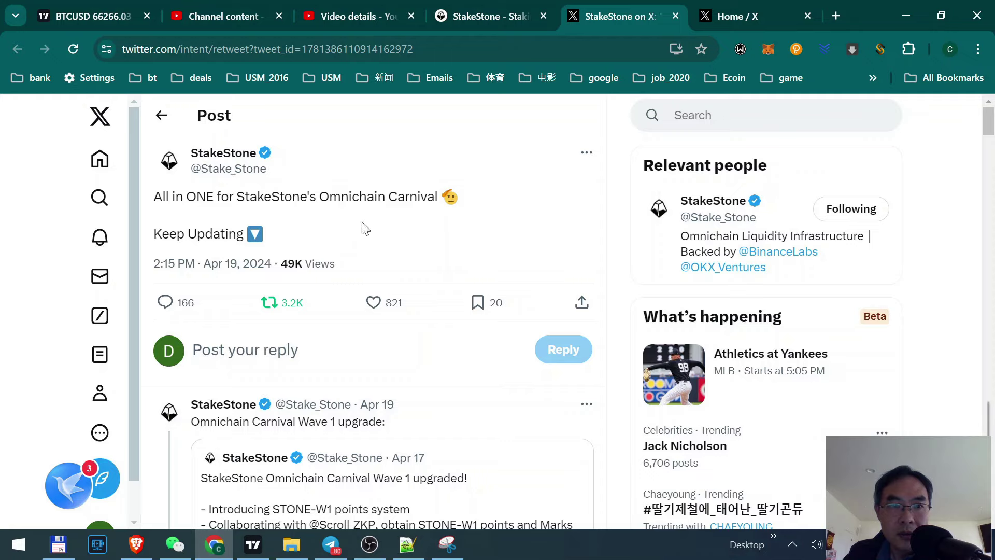
{"action": "scroll", "coordinate": [377, 253], "scroll_direction": "down", "scroll_amount": 7}
{"action": "scroll", "coordinate": [441, 324], "scroll_direction": "up", "scroll_amount": 4}
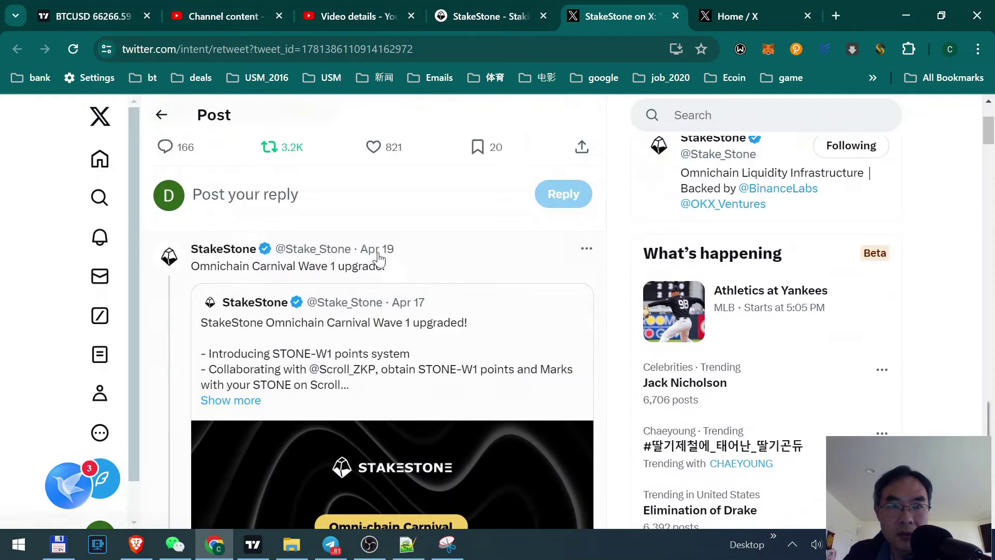
{"action": "scroll", "coordinate": [369, 249], "scroll_direction": "down", "scroll_amount": 5}
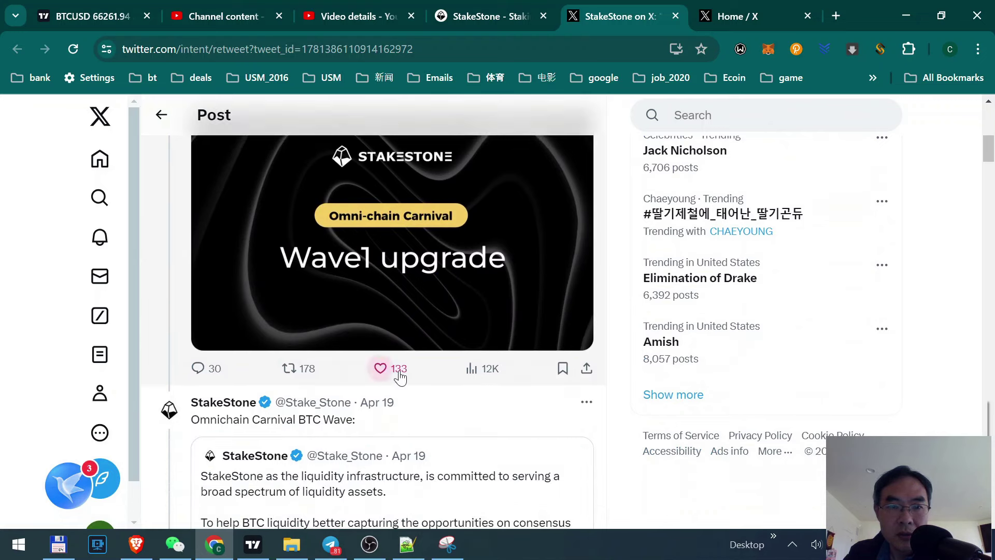
{"action": "left_click", "coordinate": [297, 373]}
{"action": "left_click", "coordinate": [300, 387]}
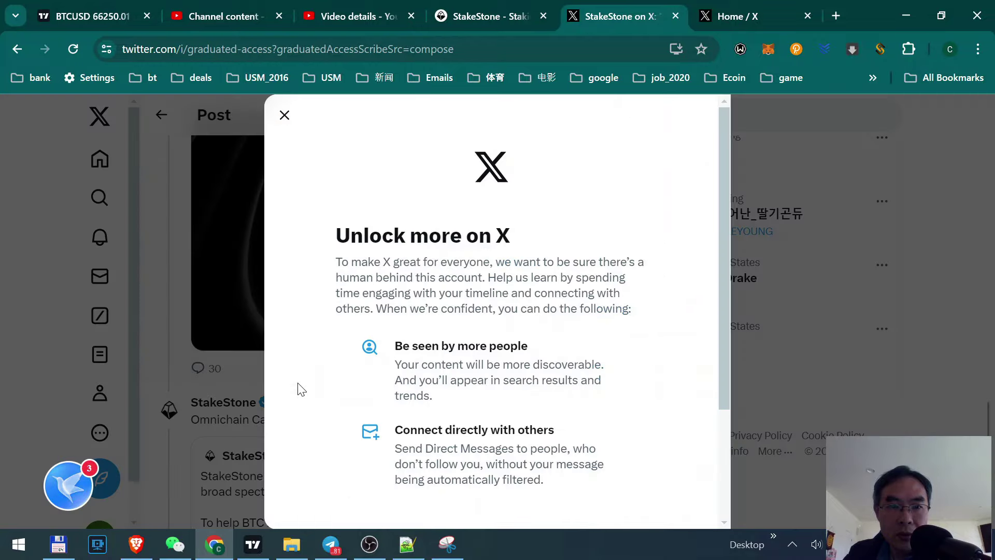
{"action": "scroll", "coordinate": [629, 332], "scroll_direction": "down", "scroll_amount": 3}
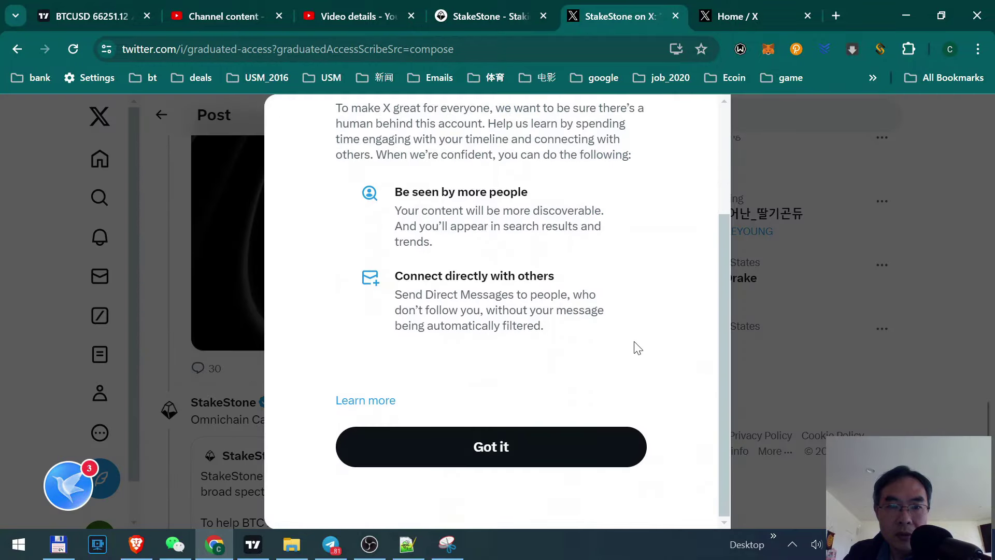
{"action": "left_click", "coordinate": [515, 449]}
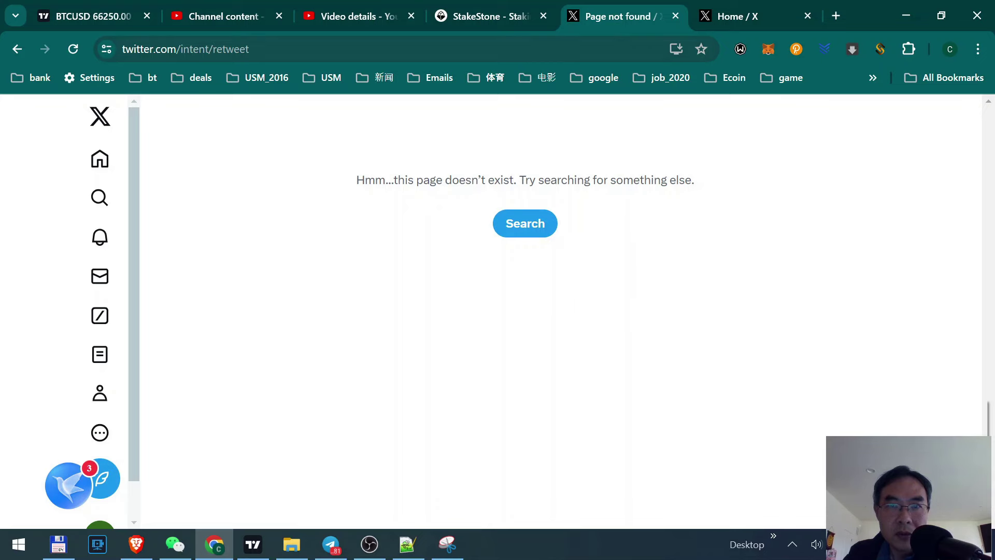
{"action": "left_click", "coordinate": [676, 16]}
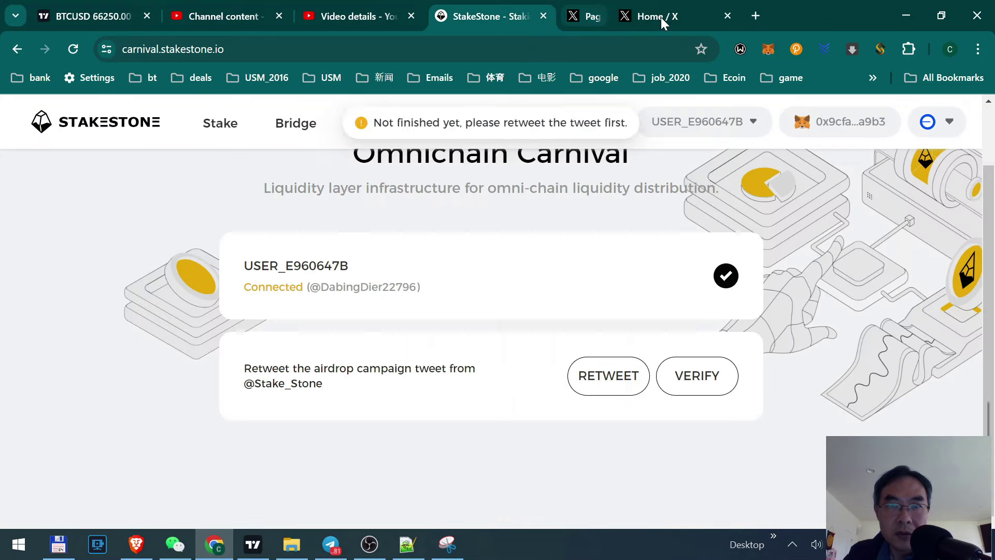
- Confirm the repost of the campaign tweet again from the carnival's retweet task and verify the task
{"action": "left_click", "coordinate": [616, 393]}
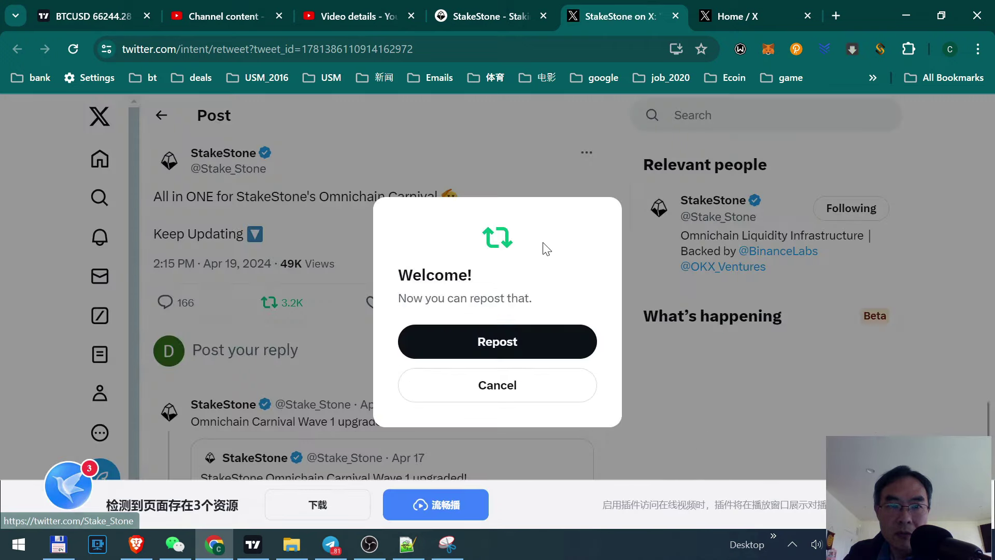
{"action": "left_click", "coordinate": [503, 344]}
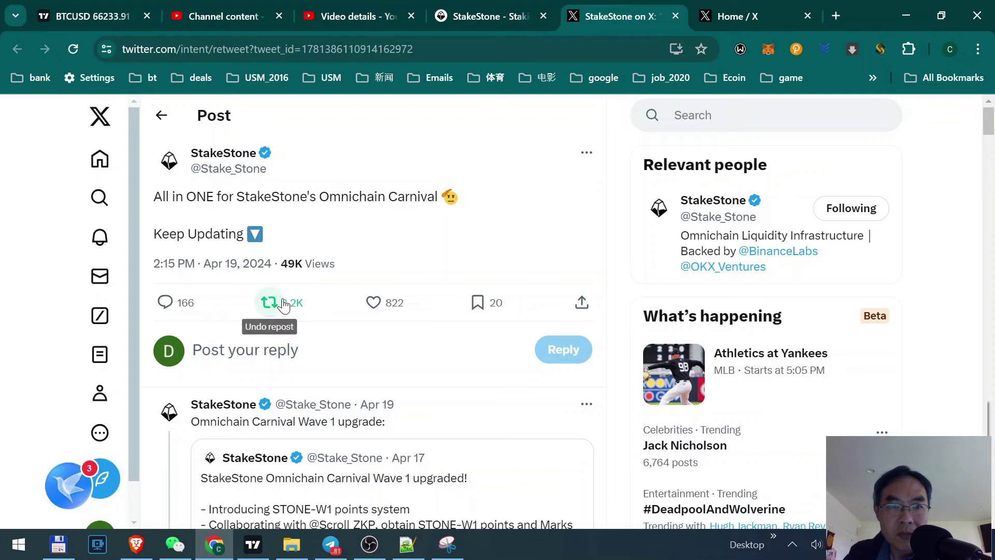
{"action": "scroll", "coordinate": [391, 361], "scroll_direction": "down", "scroll_amount": 9}
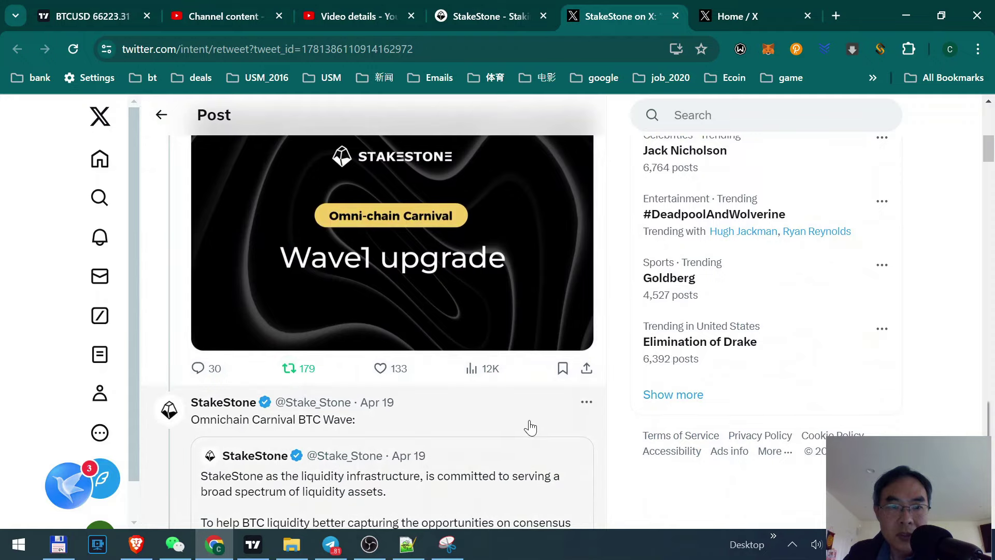
{"action": "scroll", "coordinate": [539, 424], "scroll_direction": "up", "scroll_amount": 9}
{"action": "left_click", "coordinate": [491, 26]}
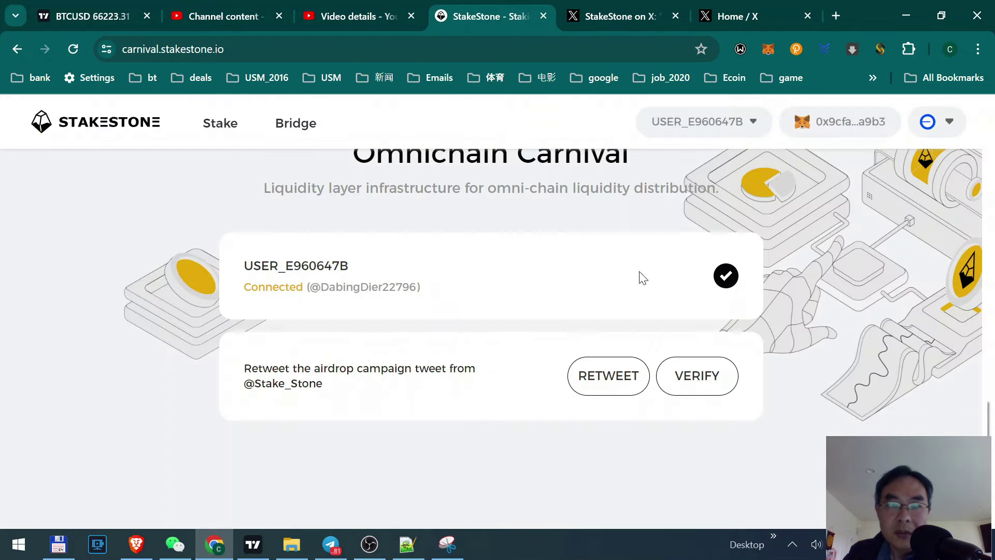
{"action": "left_click", "coordinate": [701, 375]}
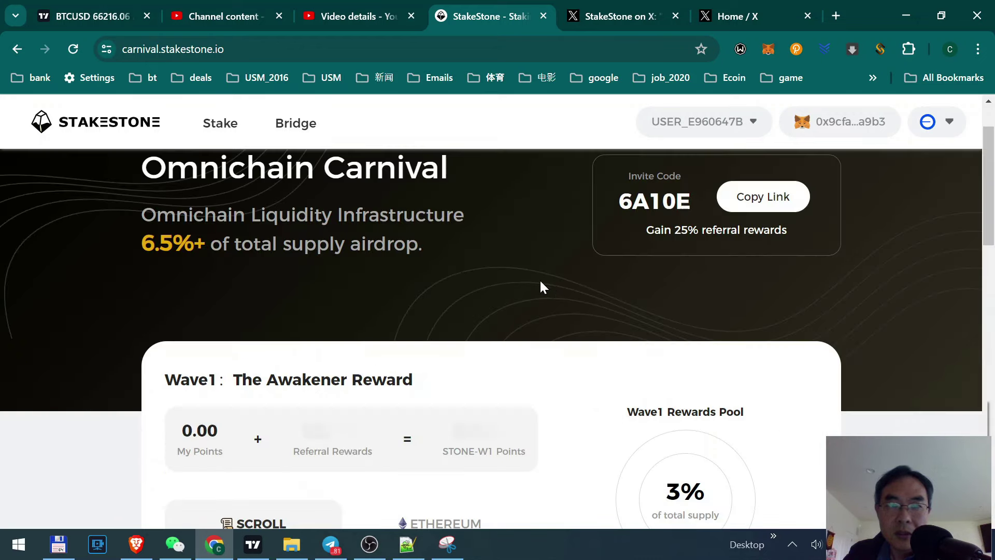
- Start a Bridge to Scroll transfer from the Wave1 Scroll rewards, choosing ETH with the maximum available amount
{"action": "scroll", "coordinate": [541, 285], "scroll_direction": "down", "scroll_amount": 3}
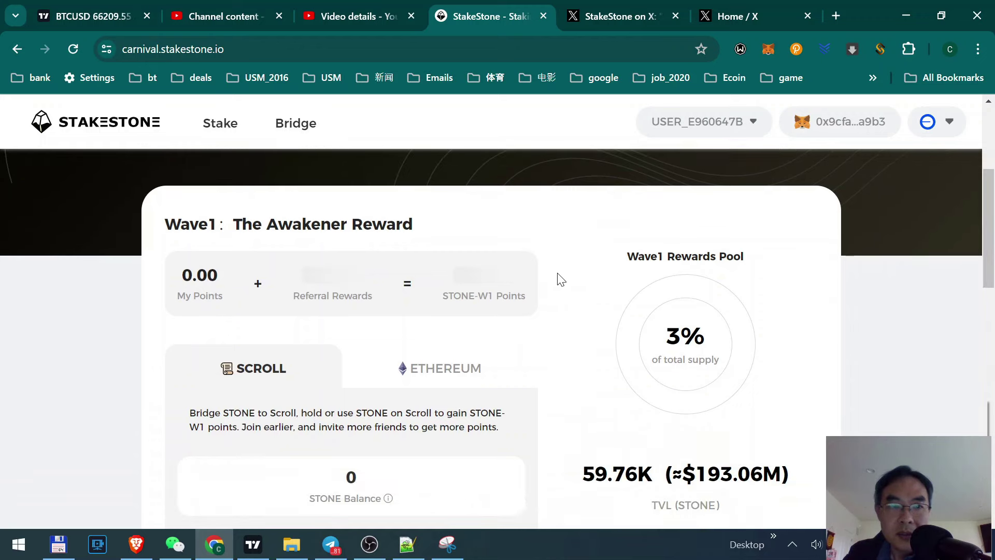
{"action": "scroll", "coordinate": [555, 285], "scroll_direction": "down", "scroll_amount": 2}
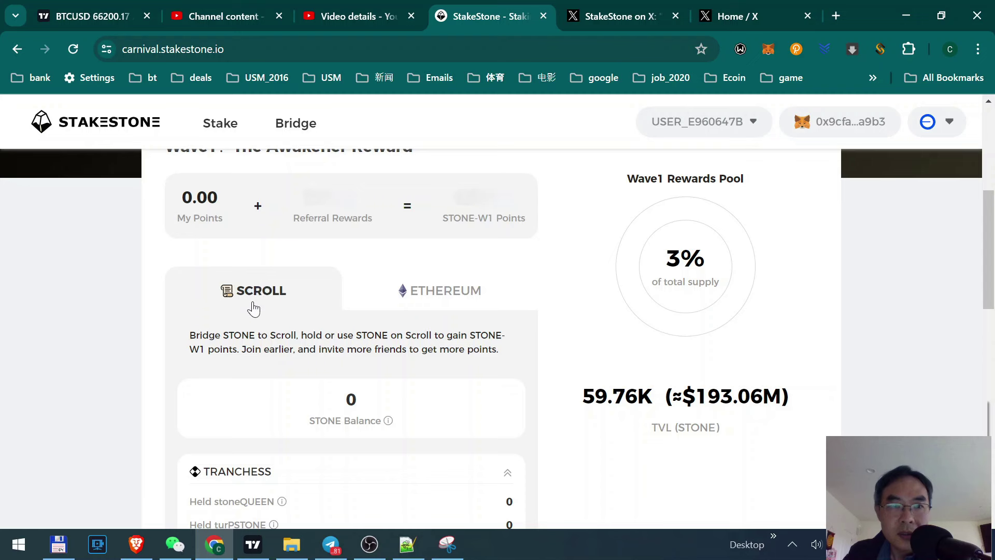
{"action": "scroll", "coordinate": [197, 305], "scroll_direction": "down", "scroll_amount": 3}
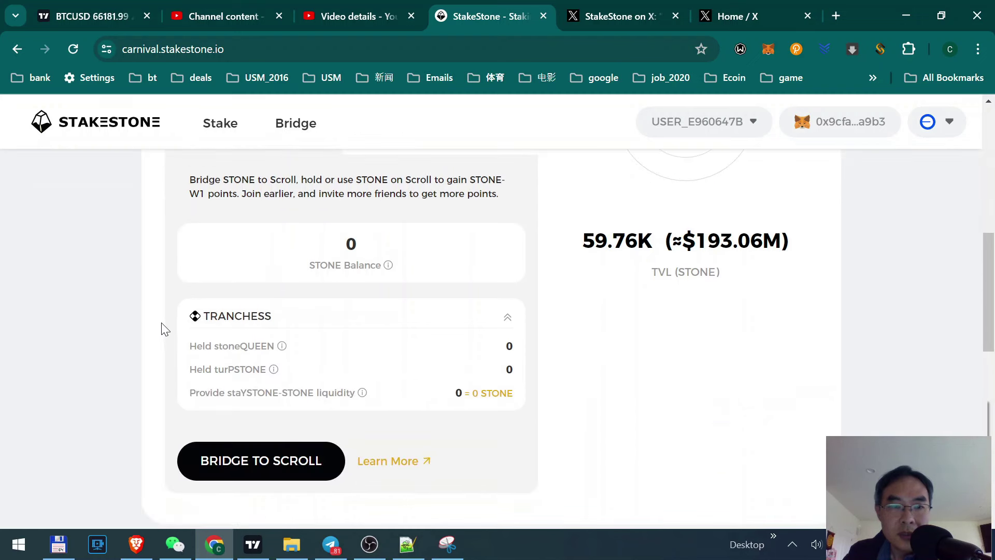
{"action": "left_click", "coordinate": [264, 463]}
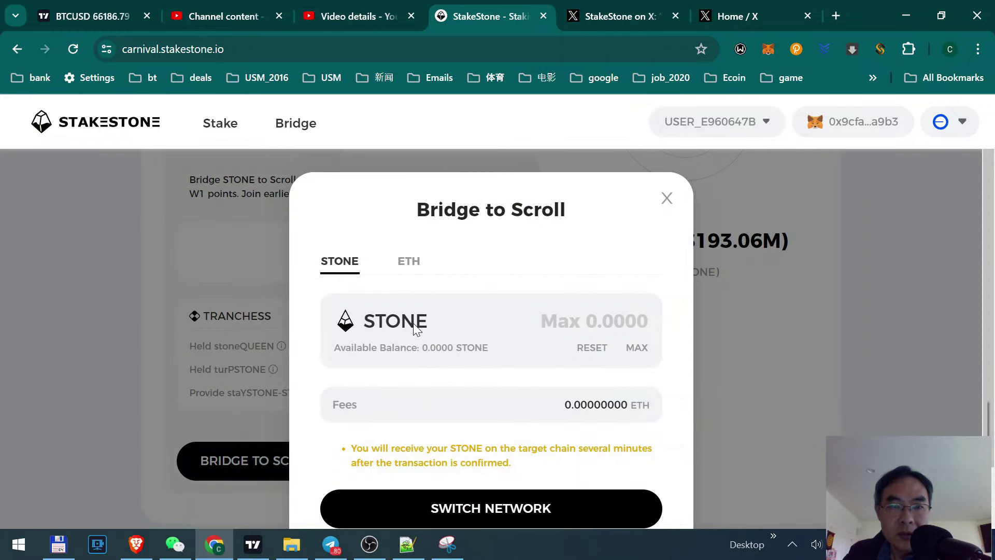
{"action": "left_click", "coordinate": [409, 262]}
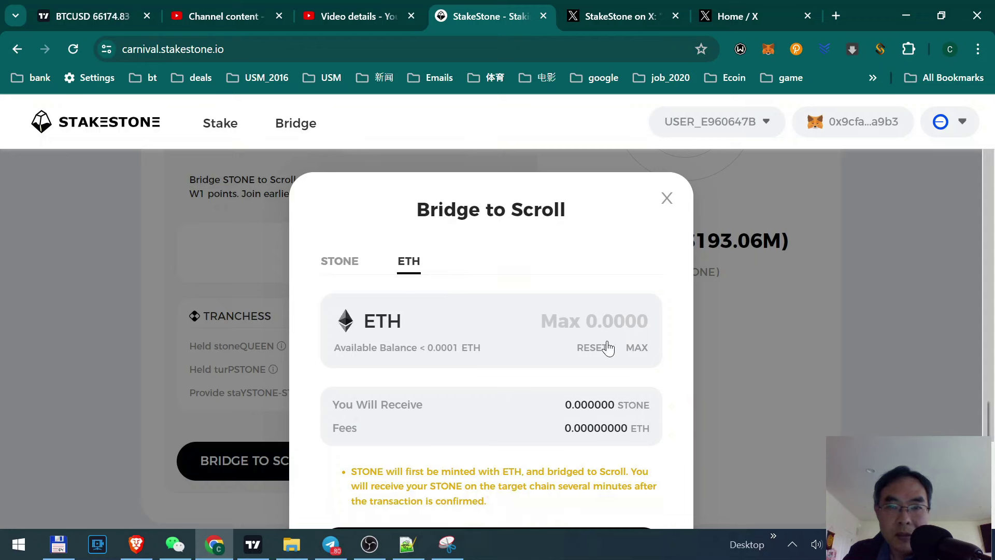
{"action": "left_click", "coordinate": [638, 348]}
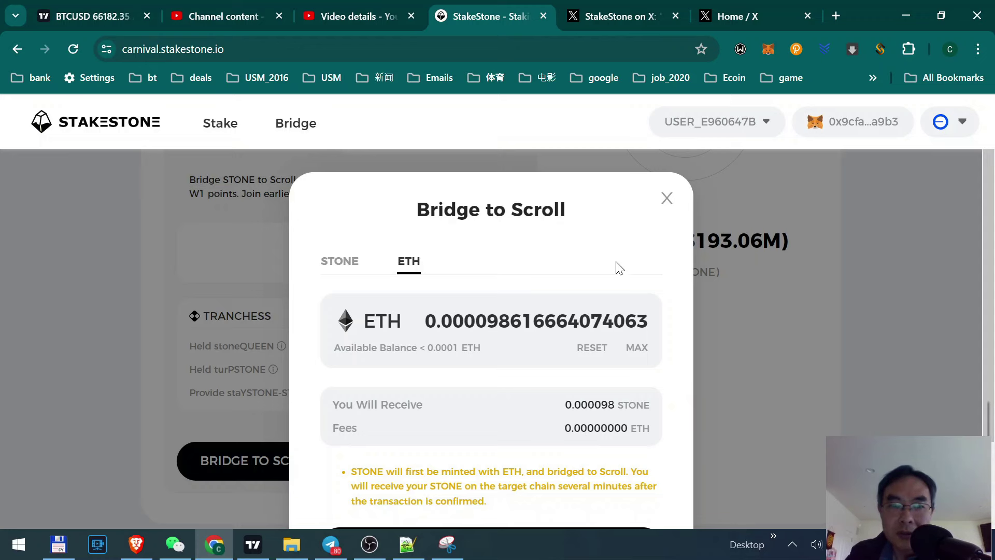
{"action": "left_click", "coordinate": [666, 201]}
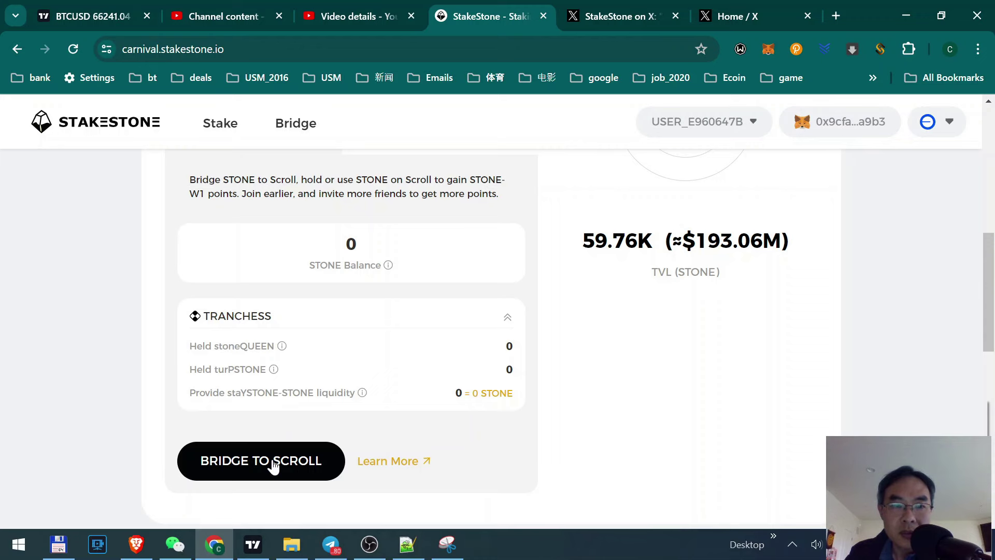
{"action": "left_click", "coordinate": [939, 122]}
{"action": "left_click", "coordinate": [467, 383]}
{"action": "left_click", "coordinate": [259, 463]}
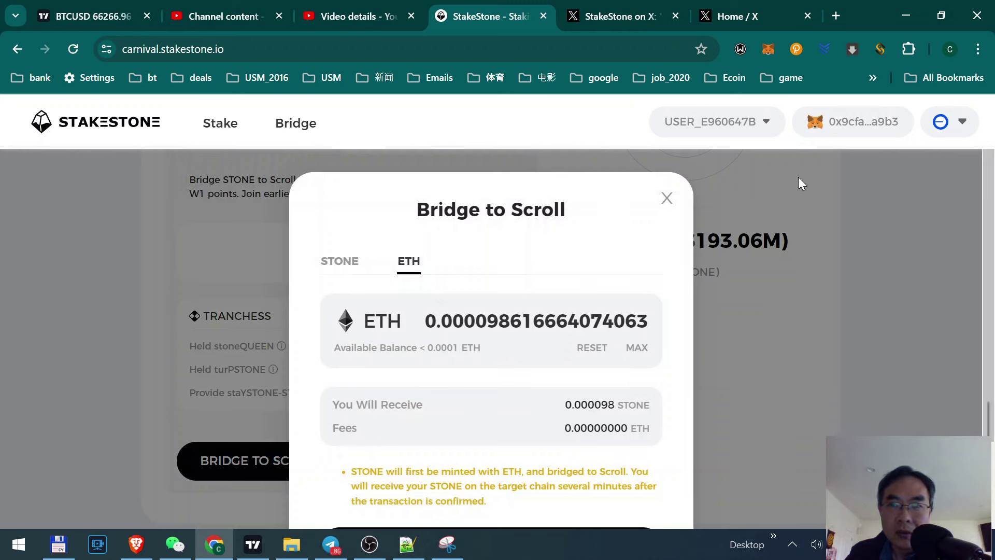
{"action": "left_click", "coordinate": [768, 50]}
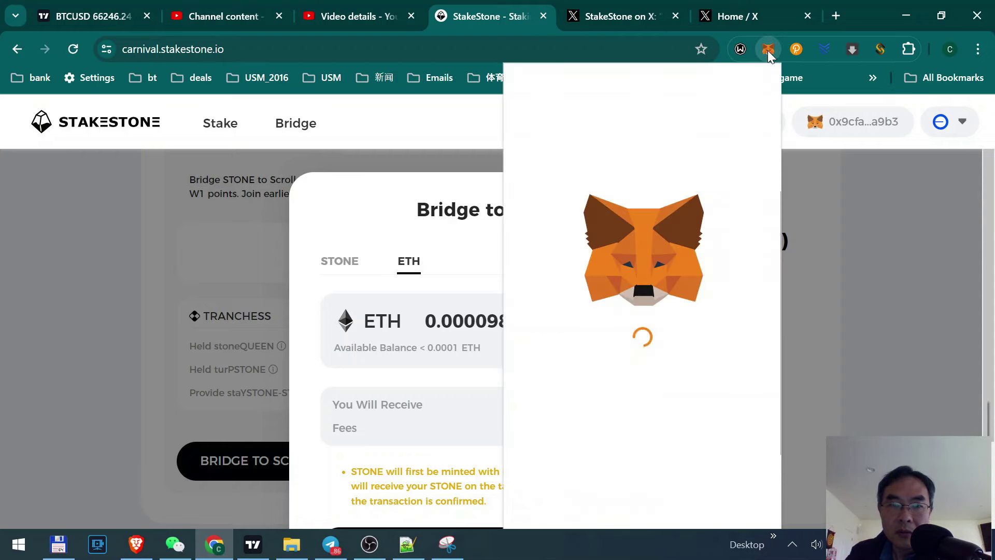
{"action": "left_click", "coordinate": [417, 204]}
- Reset the ETH bridge amount, set it to the maximum again, and approve switching the wallet network from Base to Ethereum Mainnet
{"action": "left_click", "coordinate": [596, 350]}
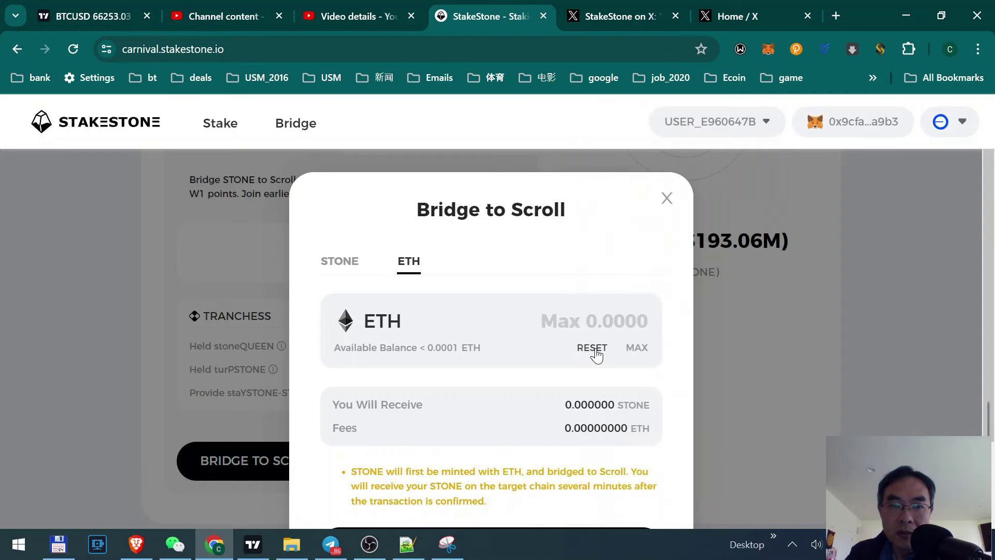
{"action": "left_click", "coordinate": [640, 350]}
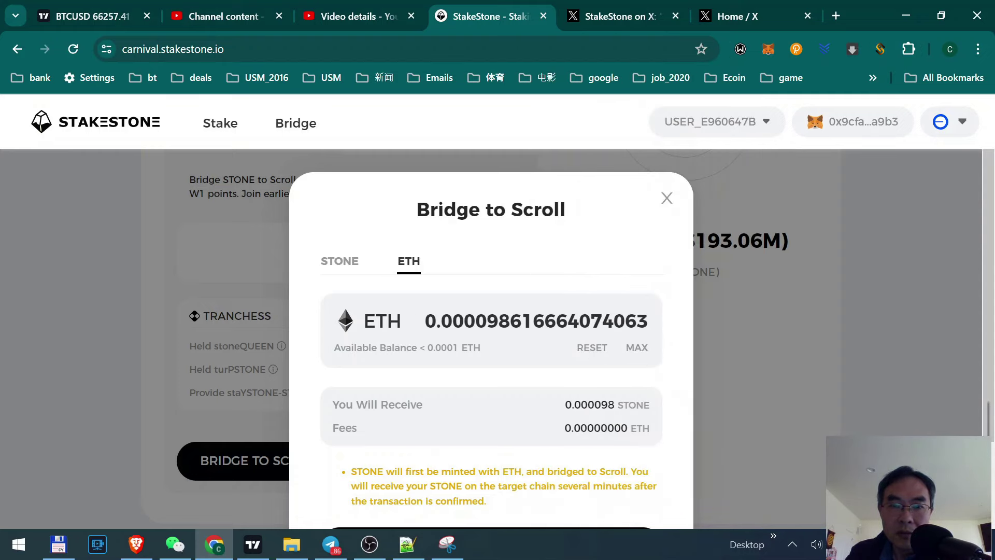
{"action": "scroll", "coordinate": [527, 408], "scroll_direction": "down", "scroll_amount": 2}
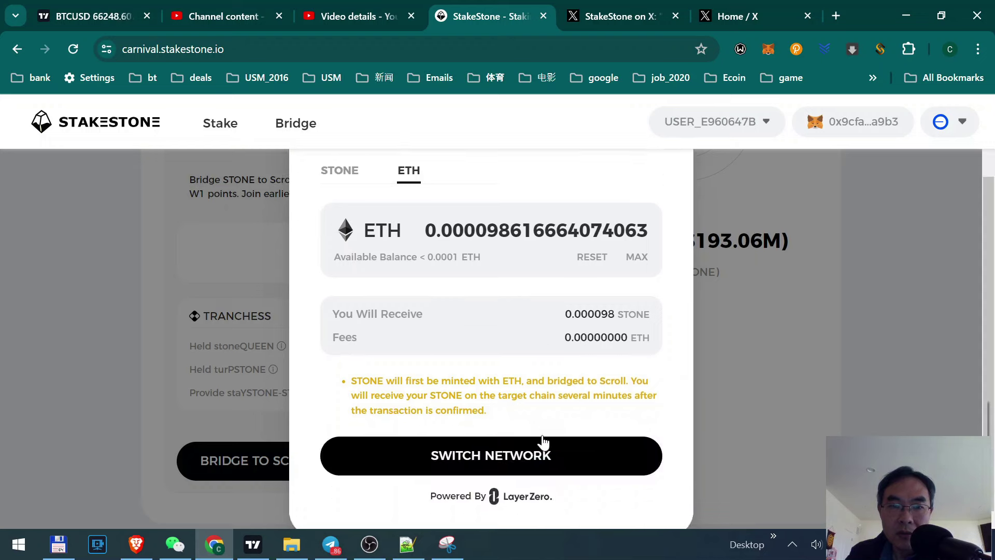
{"action": "left_click", "coordinate": [507, 457]}
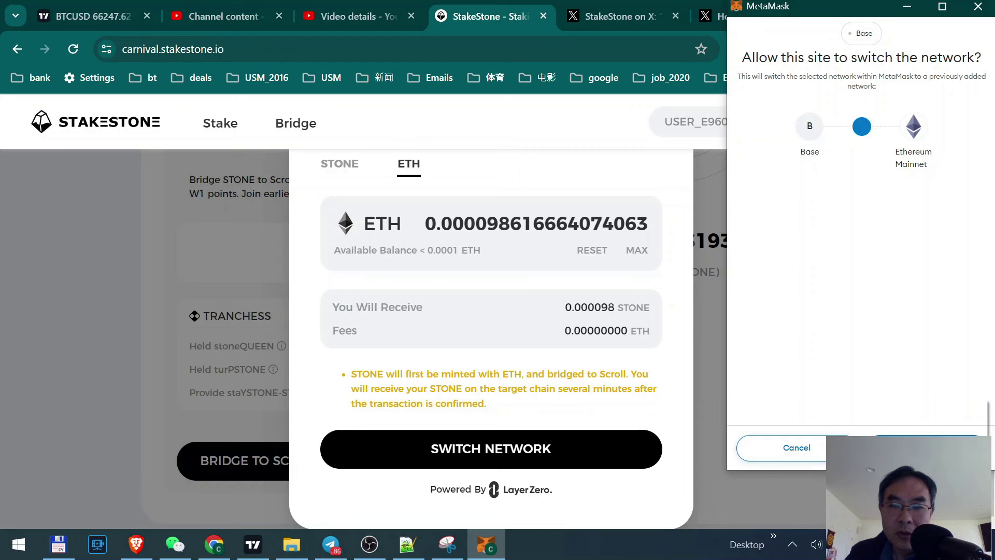
{"action": "left_click", "coordinate": [928, 449]}
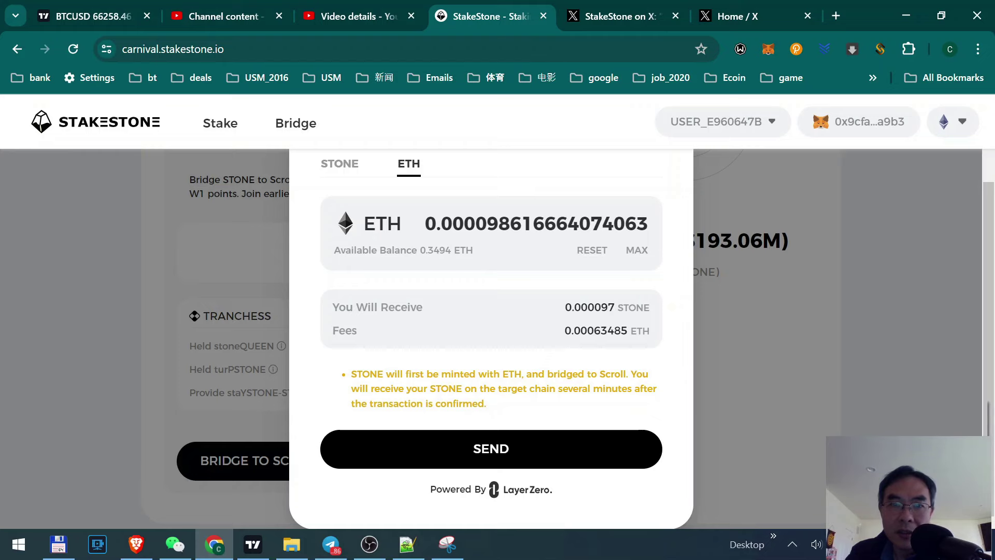
{"action": "scroll", "coordinate": [626, 348], "scroll_direction": "up", "scroll_amount": 2}
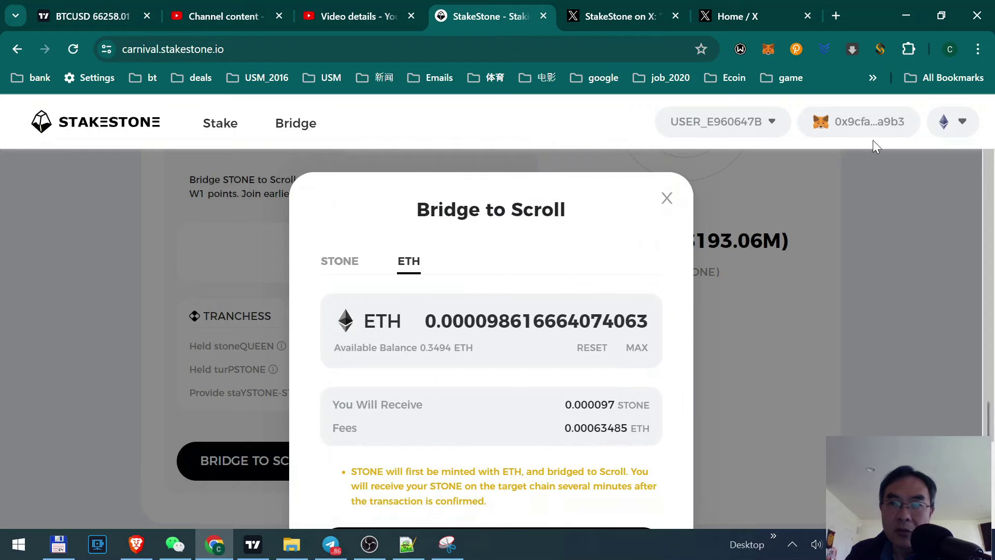
- Switch the wallet network to Mode Mainnet and back to Ethereum Mainnet, approving both requests in MetaMask
{"action": "left_click", "coordinate": [943, 127]}
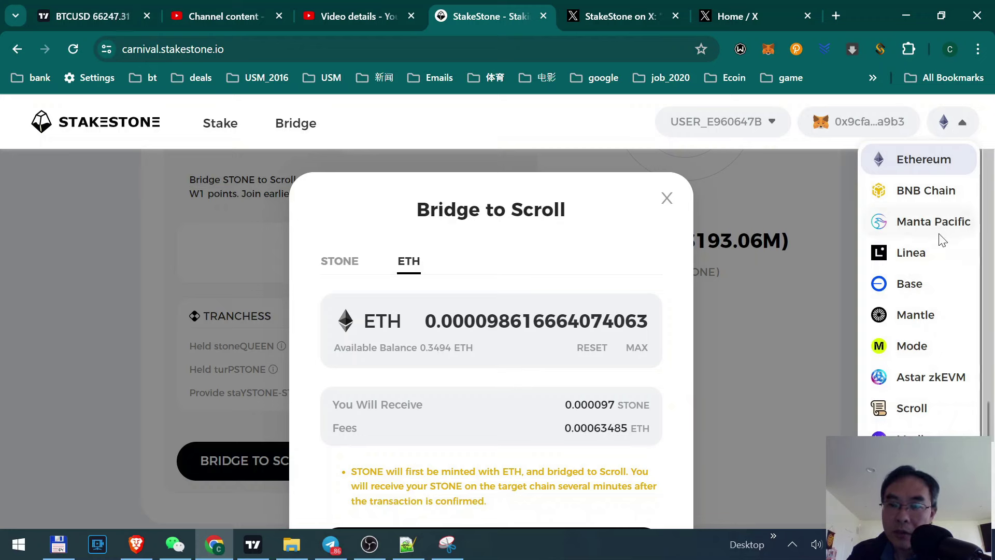
{"action": "left_click", "coordinate": [912, 346]}
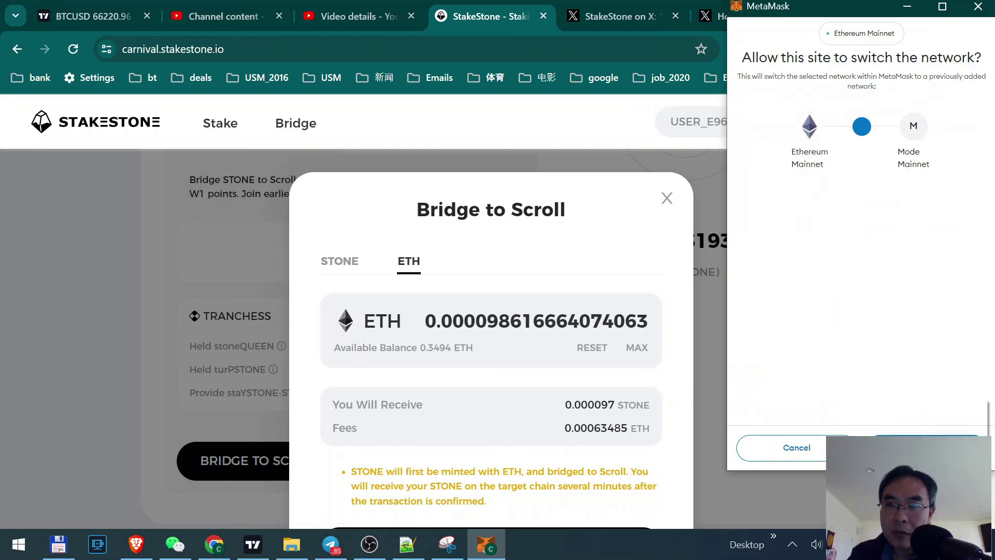
{"action": "left_click", "coordinate": [926, 447]}
{"action": "scroll", "coordinate": [584, 377], "scroll_direction": "down", "scroll_amount": 2}
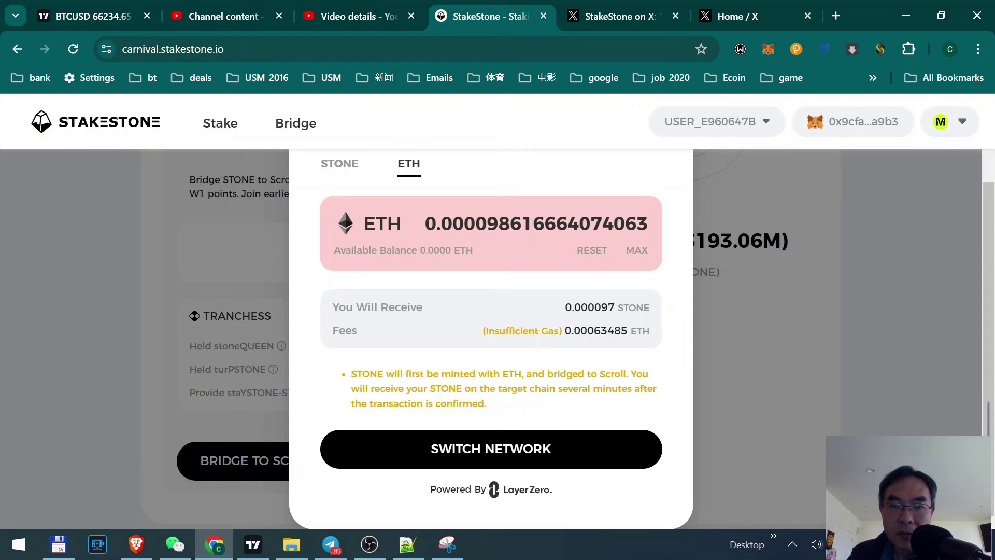
{"action": "left_click", "coordinate": [528, 453]}
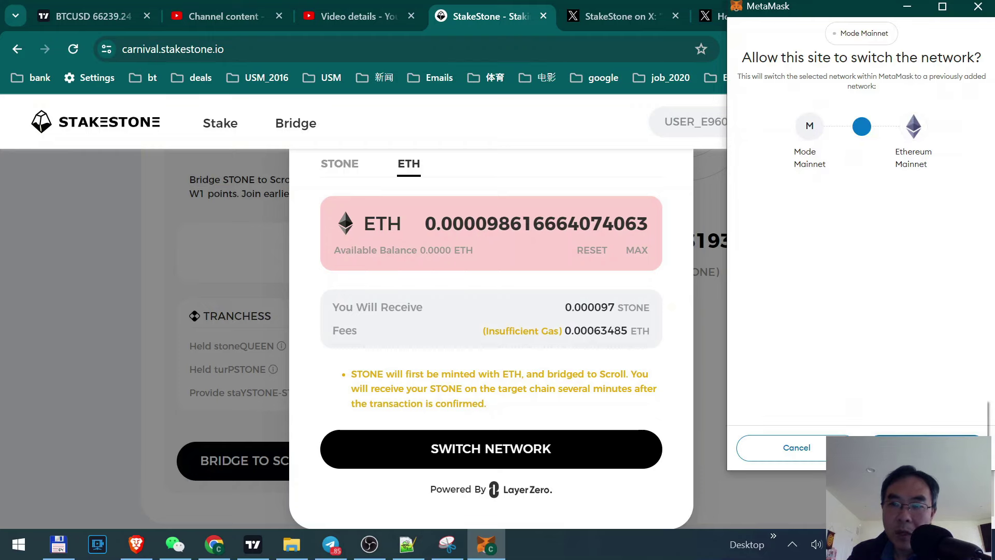
{"action": "left_click", "coordinate": [926, 448]}
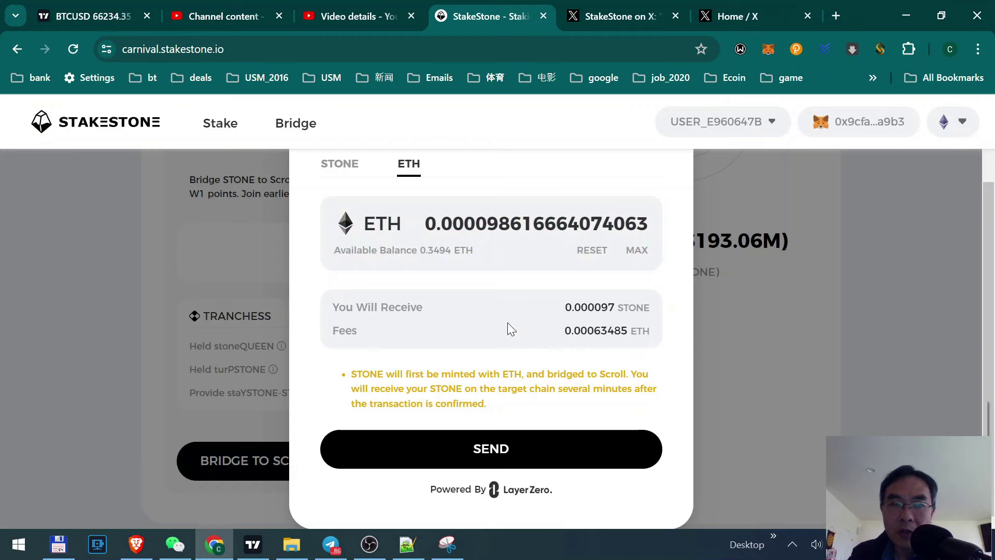
- Set the ETH amount of the Bridge to Scroll transfer to 0.31
{"action": "scroll", "coordinate": [512, 319], "scroll_direction": "up", "scroll_amount": 2}
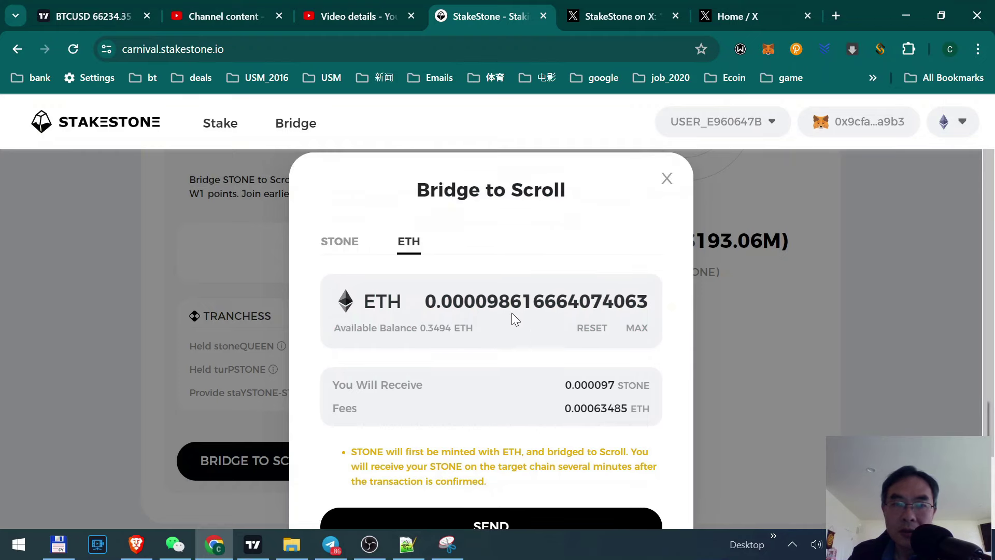
{"action": "scroll", "coordinate": [565, 333], "scroll_direction": "down", "scroll_amount": 2}
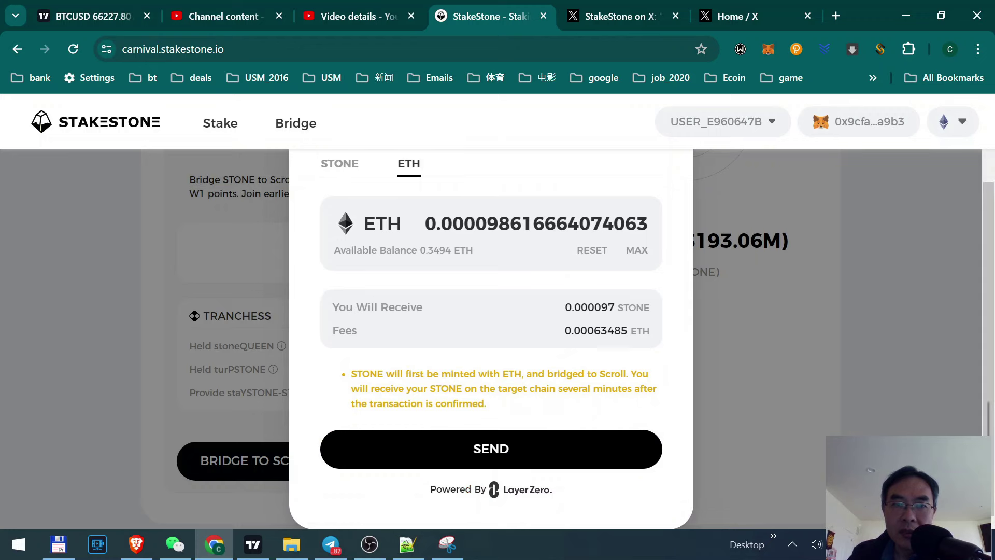
{"action": "left_click_drag", "start_coordinate": [440, 224], "coordinate": [649, 223]}
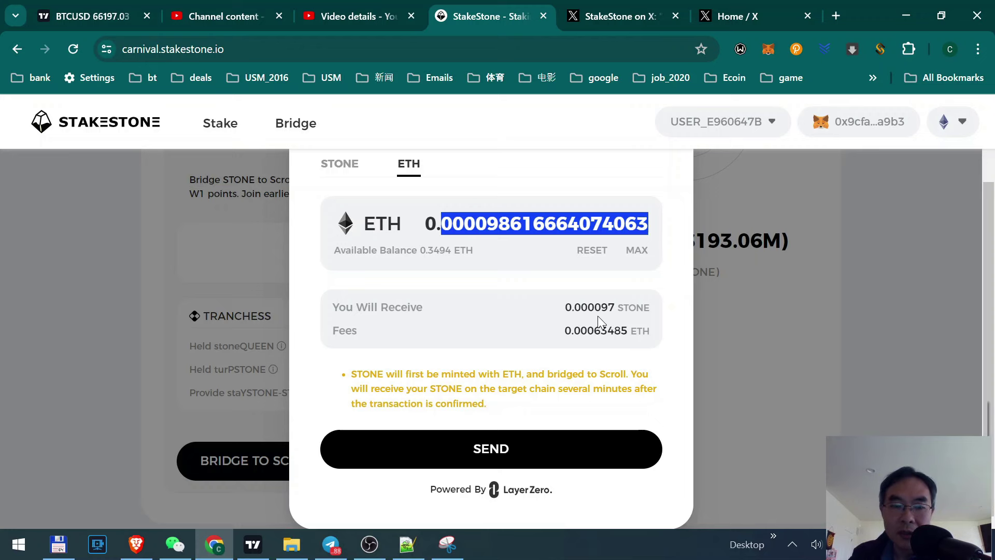
{"action": "type", "text": "3"}
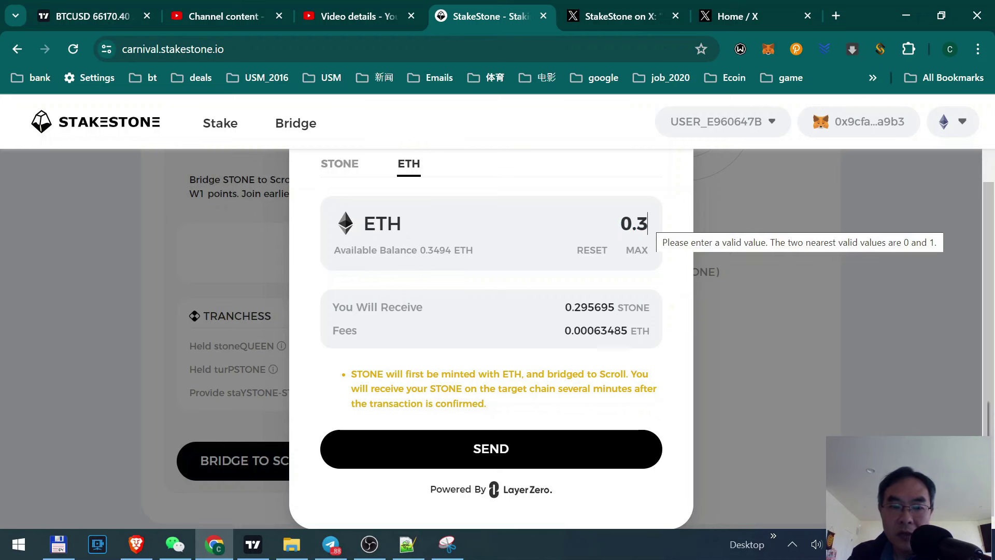
{"action": "type", "text": "1"}
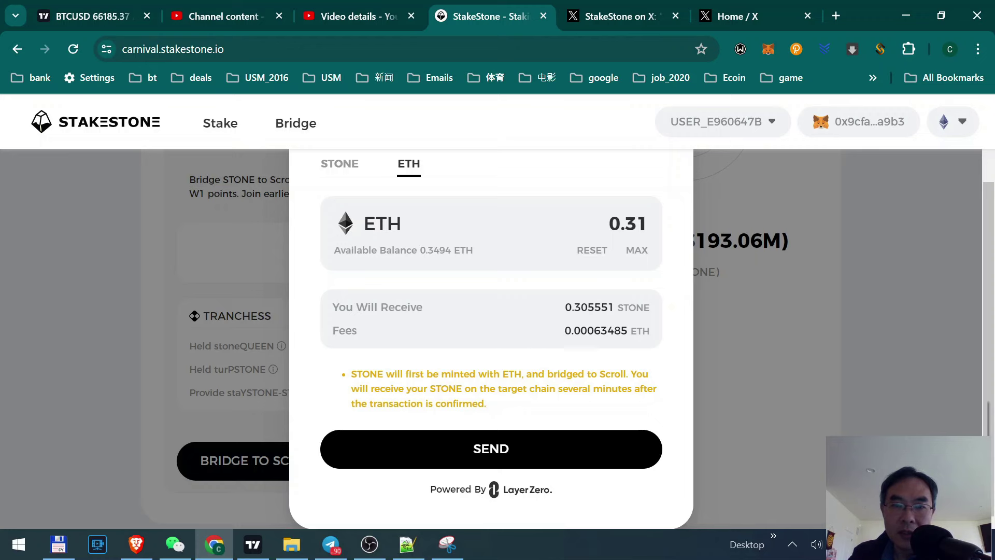
- Review the STONE to receive and the fees, send the bridge transfer, confirm it in MetaMask and close the result dialog
{"action": "left_click_drag", "start_coordinate": [565, 307], "coordinate": [614, 307]}
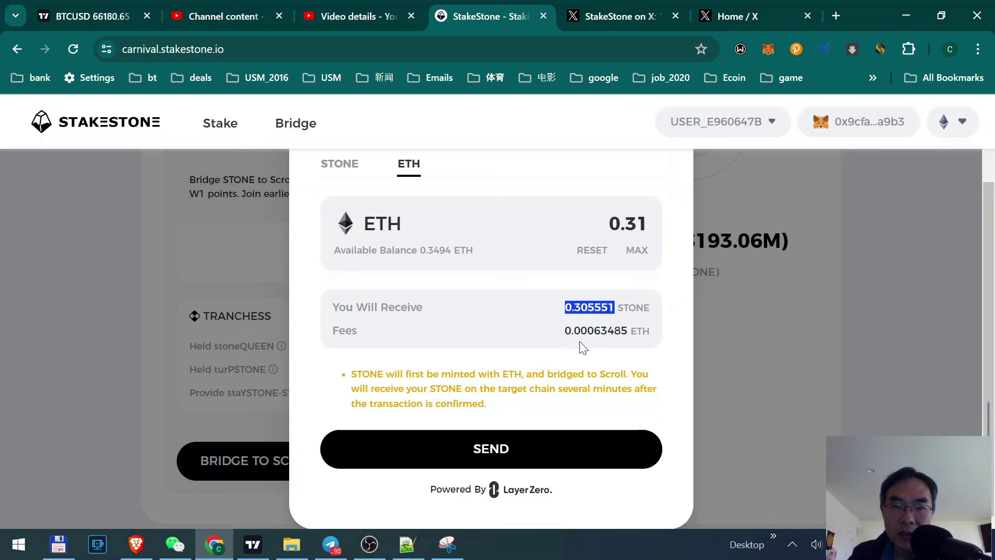
{"action": "left_click_drag", "start_coordinate": [565, 330], "coordinate": [628, 332]}
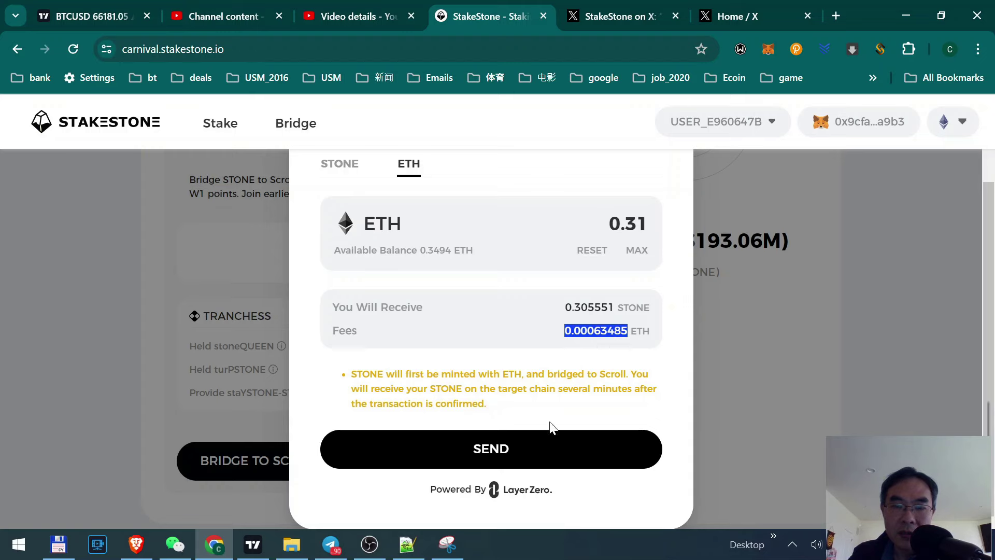
{"action": "left_click", "coordinate": [505, 455]}
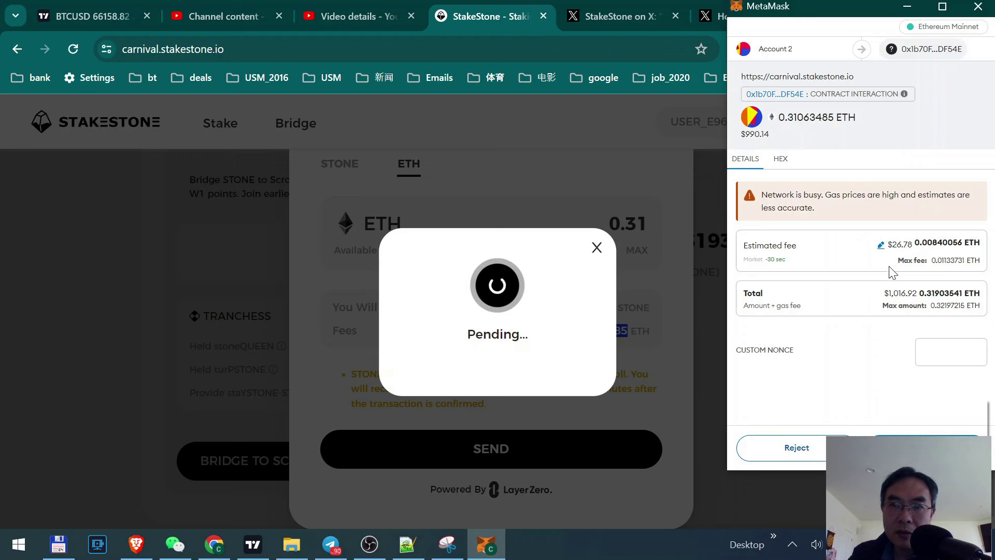
{"action": "left_click_drag", "start_coordinate": [892, 244], "coordinate": [912, 244]}
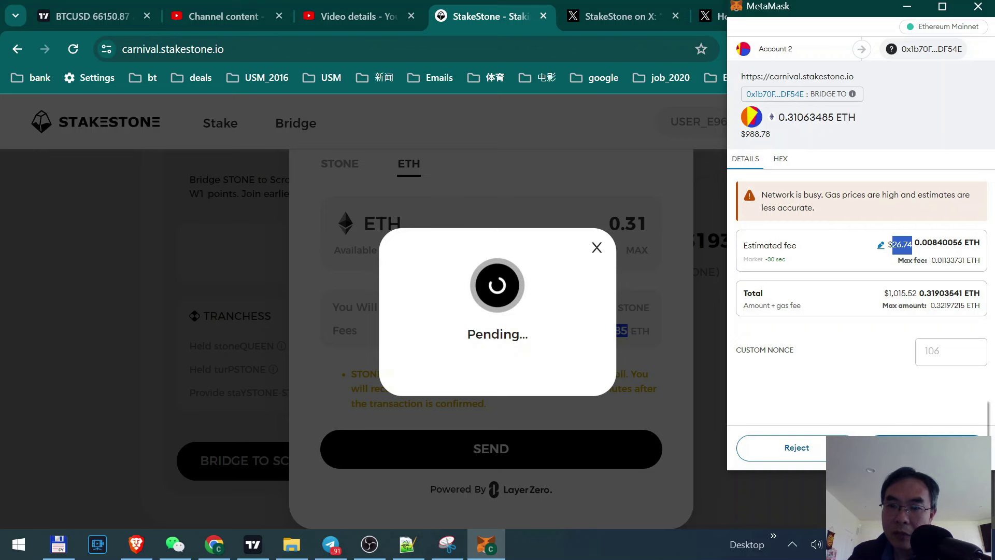
{"action": "left_click", "coordinate": [927, 447]}
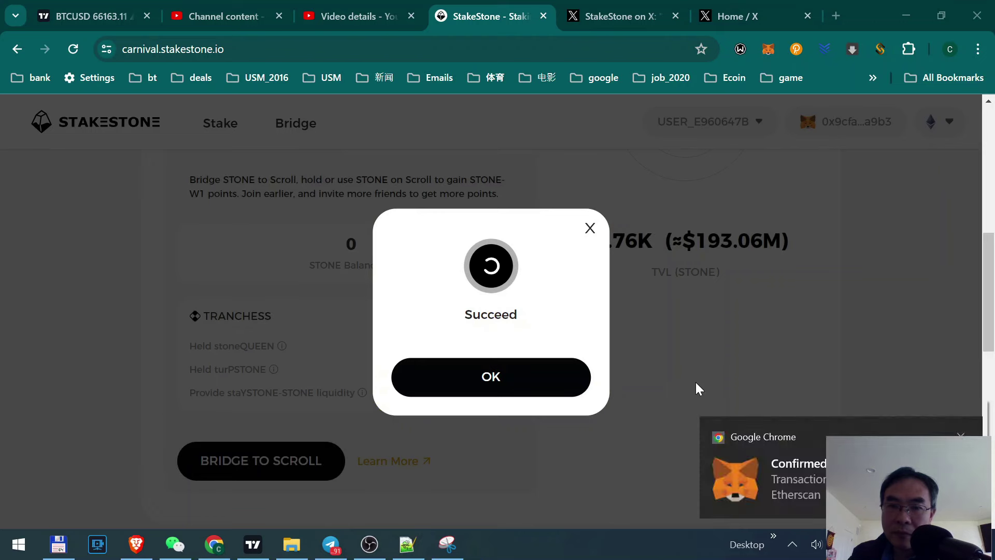
{"action": "left_click", "coordinate": [491, 378]}
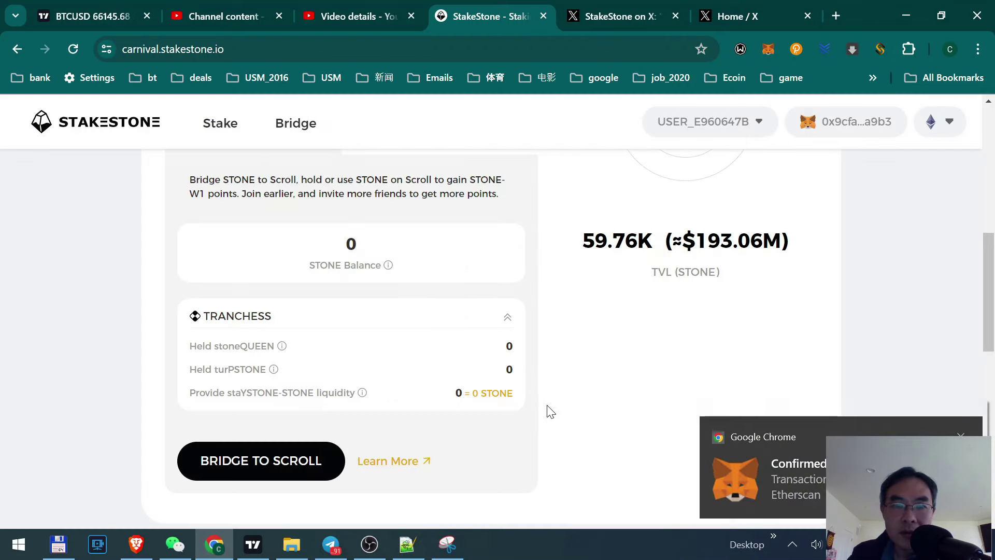
- Examine the Wave1 points and compare the Ethereum and Scroll reward sections
{"action": "scroll", "coordinate": [541, 422], "scroll_direction": "up", "scroll_amount": 3}
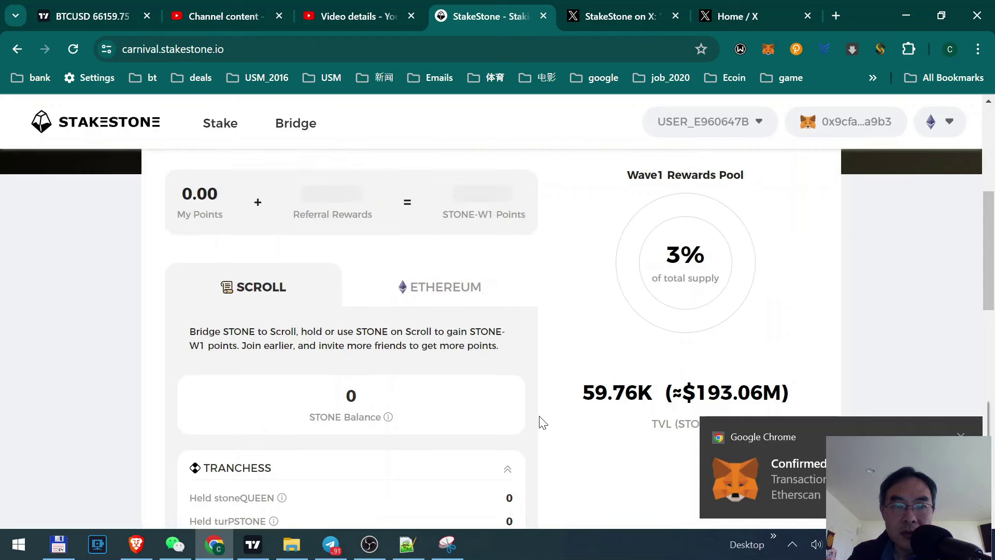
{"action": "scroll", "coordinate": [541, 423], "scroll_direction": "up", "scroll_amount": 3}
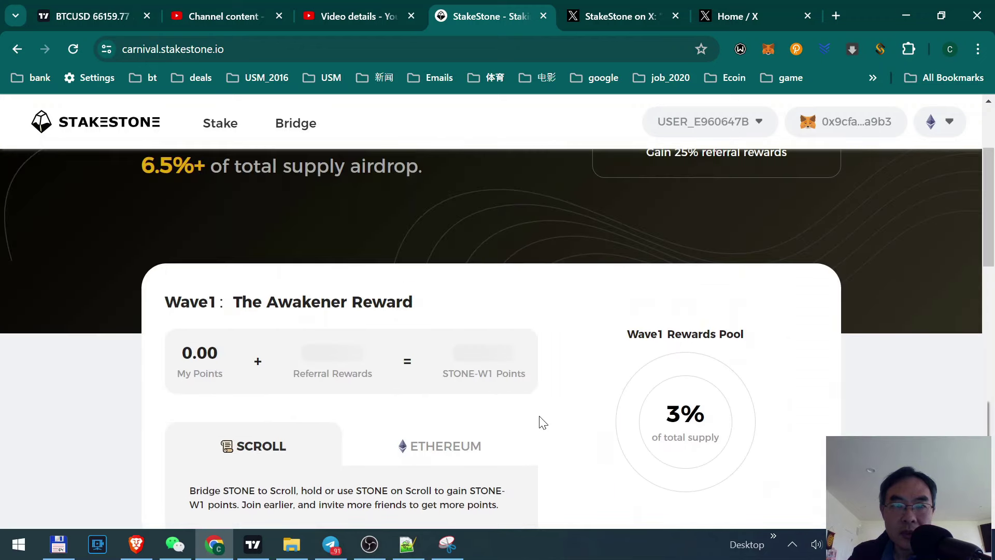
{"action": "scroll", "coordinate": [541, 423], "scroll_direction": "down", "scroll_amount": 3}
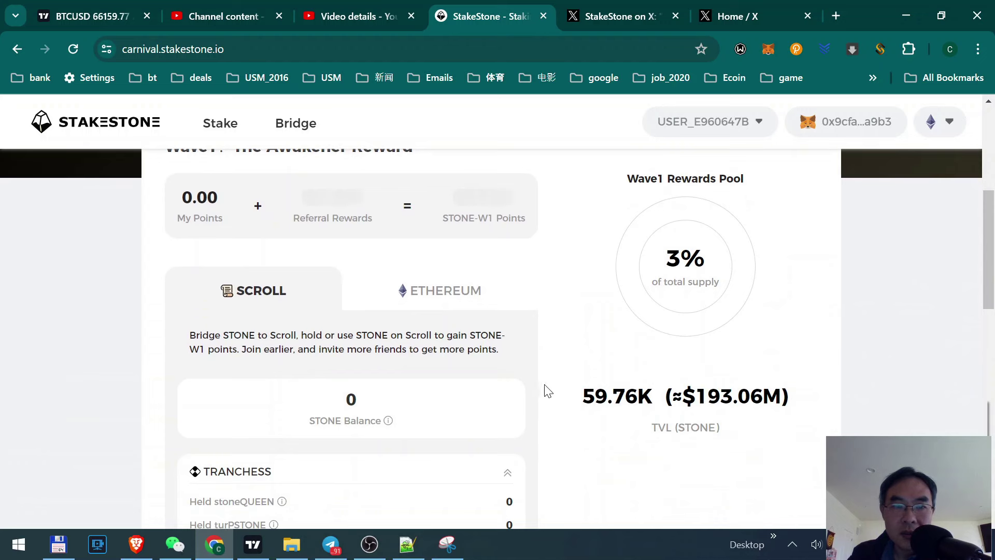
{"action": "left_click", "coordinate": [420, 299]}
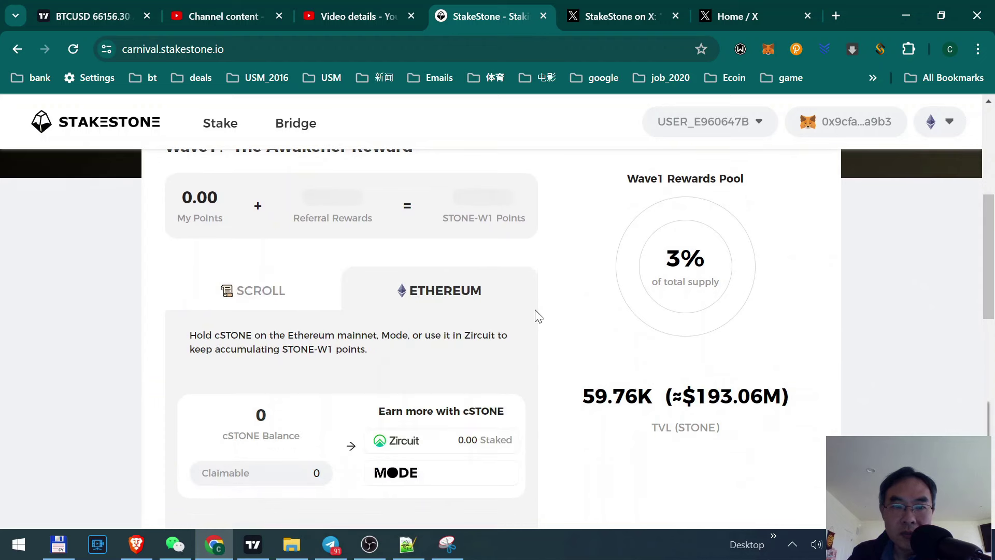
{"action": "left_click", "coordinate": [288, 291]}
{"action": "scroll", "coordinate": [548, 376], "scroll_direction": "down", "scroll_amount": 2}
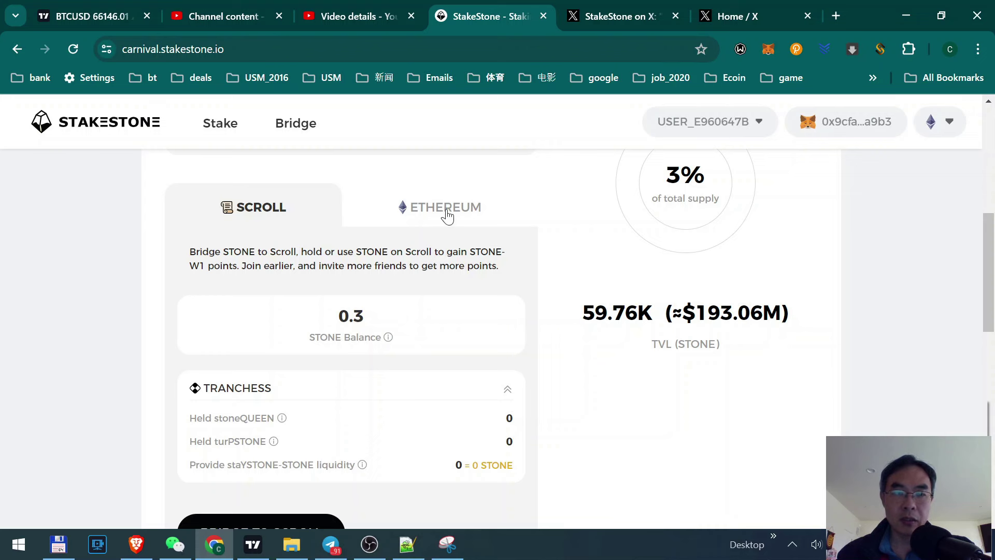
- Open the MetaMask wallet, and check the Scroll STONE balance and the earned points in the Wave1 rewards
{"action": "left_click", "coordinate": [768, 50]}
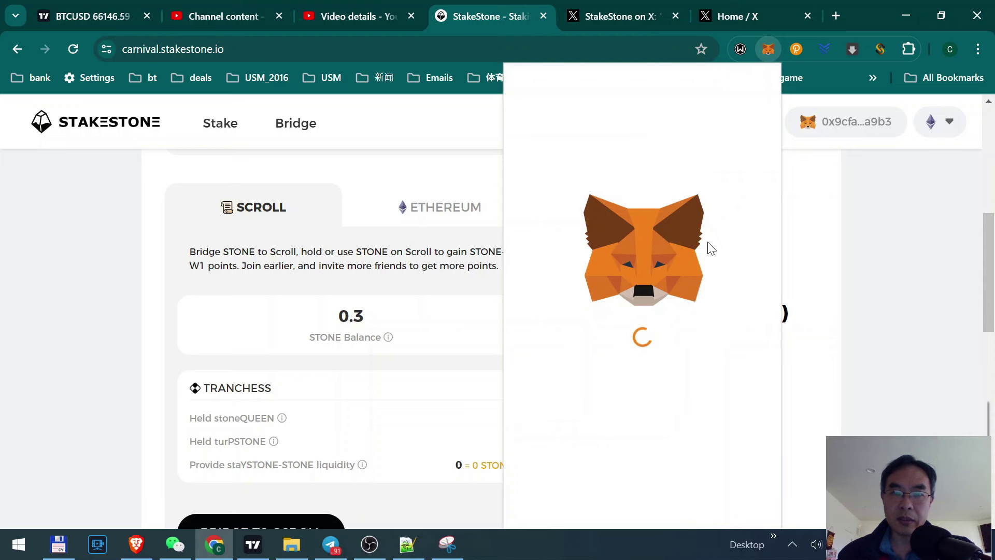
{"action": "left_click", "coordinate": [402, 377]}
{"action": "scroll", "coordinate": [402, 377], "scroll_direction": "up", "scroll_amount": 2}
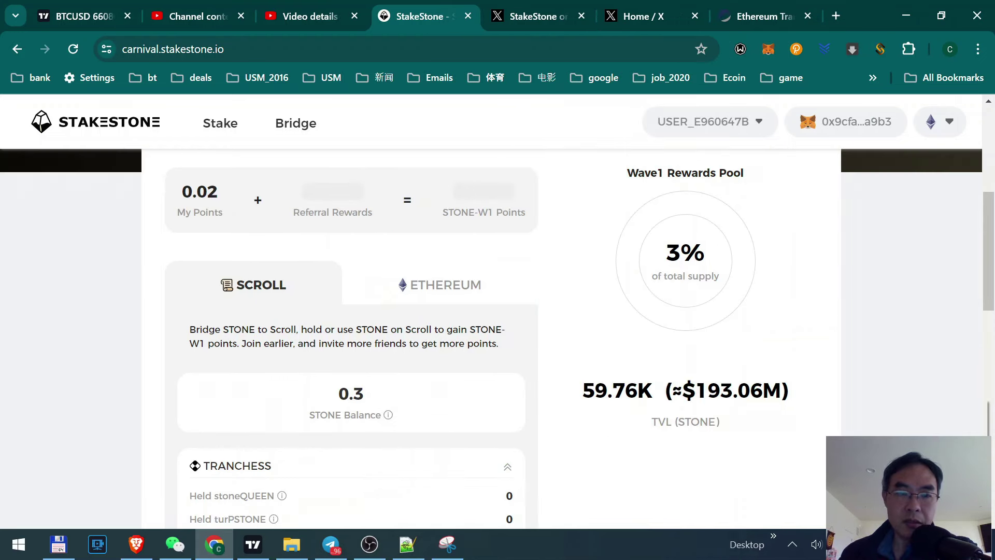
{"action": "mouse_move", "coordinate": [389, 418]}
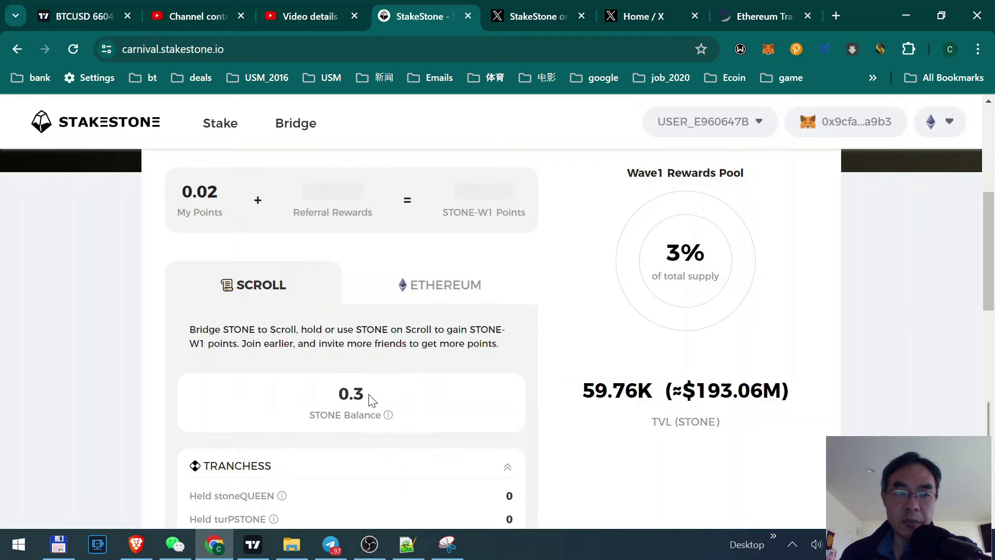
{"action": "left_click_drag", "start_coordinate": [338, 393], "coordinate": [364, 393]}
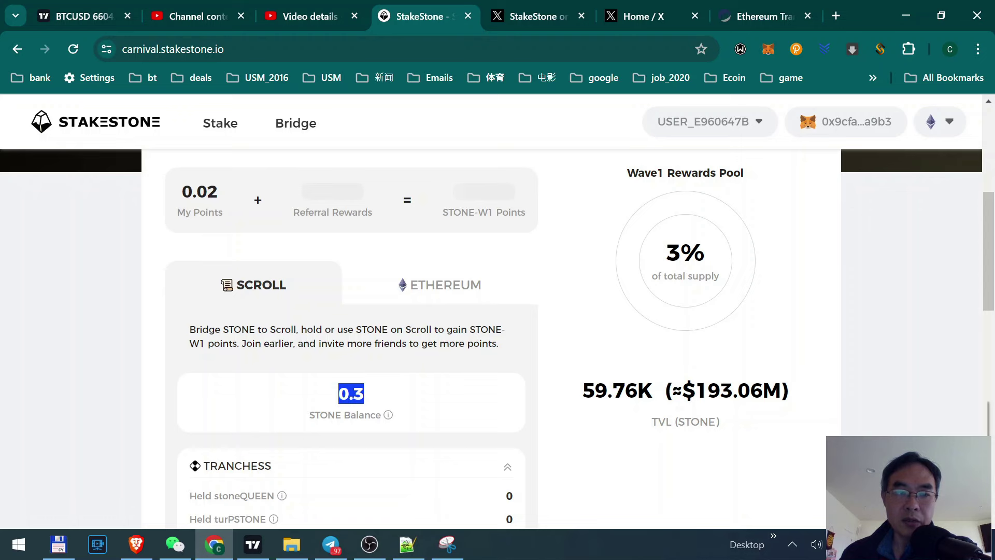
{"action": "left_click", "coordinate": [419, 401]}
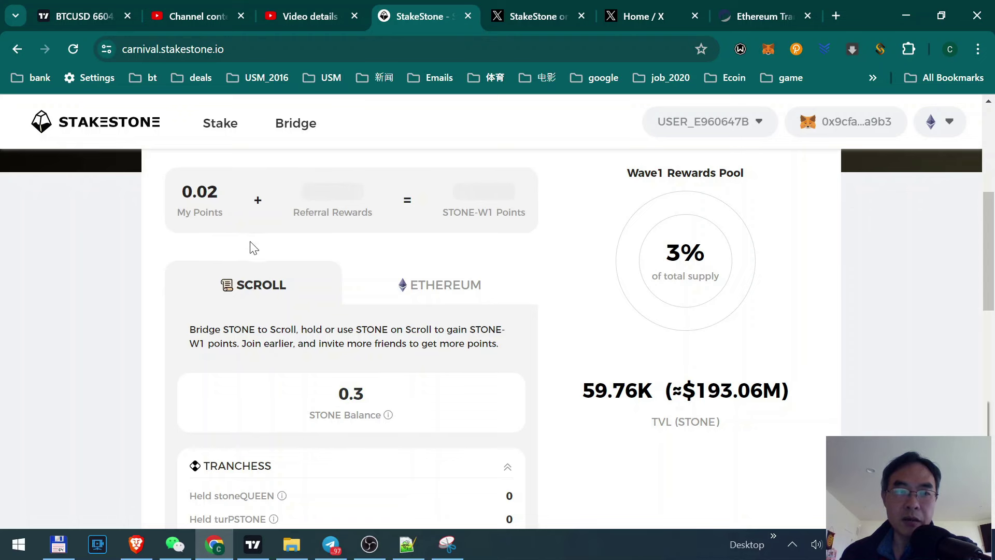
{"action": "scroll", "coordinate": [236, 257], "scroll_direction": "up", "scroll_amount": 1}
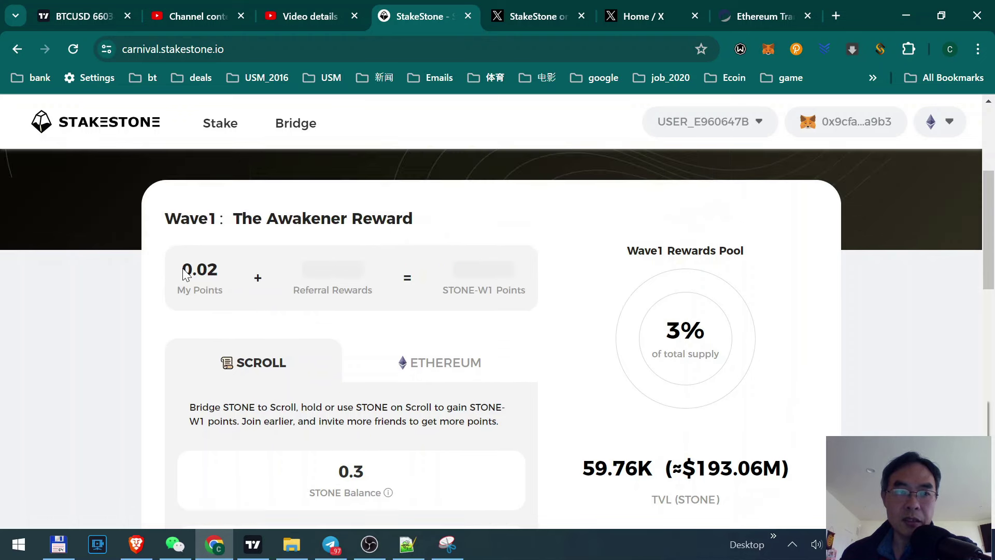
{"action": "left_click_drag", "start_coordinate": [182, 270], "coordinate": [219, 277]}
{"action": "left_click", "coordinate": [235, 301]}
{"action": "scroll", "coordinate": [462, 422], "scroll_direction": "down", "scroll_amount": 1}
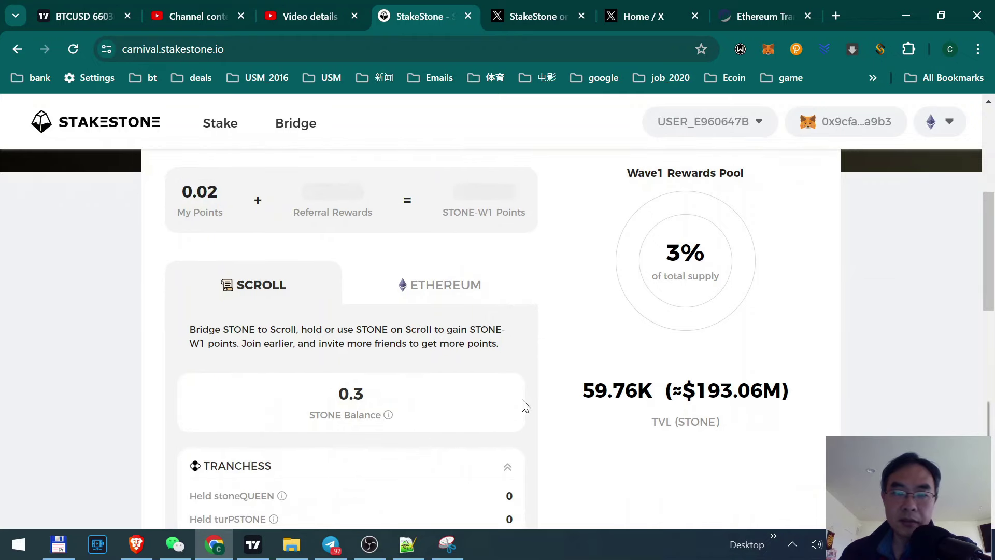
{"action": "scroll", "coordinate": [525, 404], "scroll_direction": "up", "scroll_amount": 3}
{"action": "scroll", "coordinate": [529, 406], "scroll_direction": "up", "scroll_amount": 3}
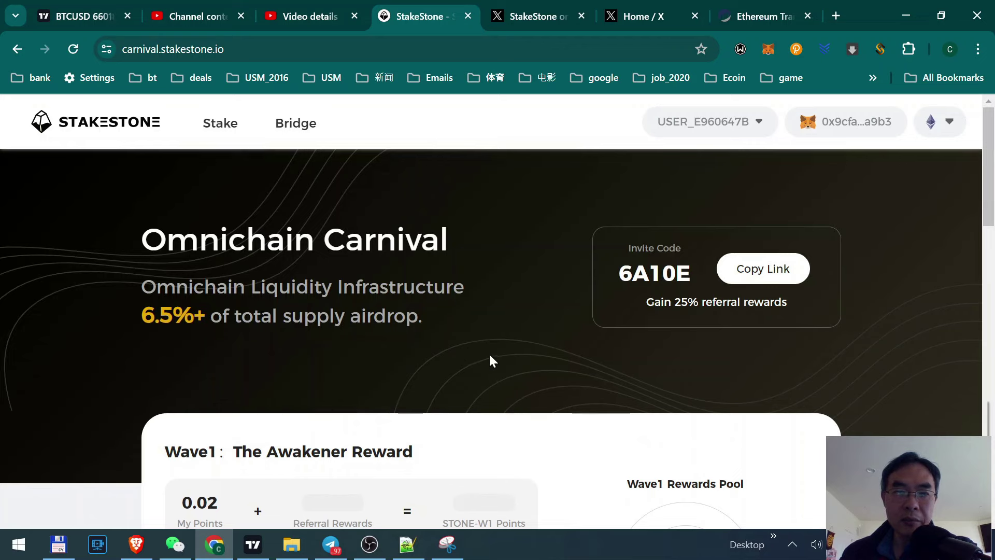
- Try to switch the wallet network to Scroll, cancel the request to add the network, and reopen the site's network list
{"action": "left_click", "coordinate": [949, 123]}
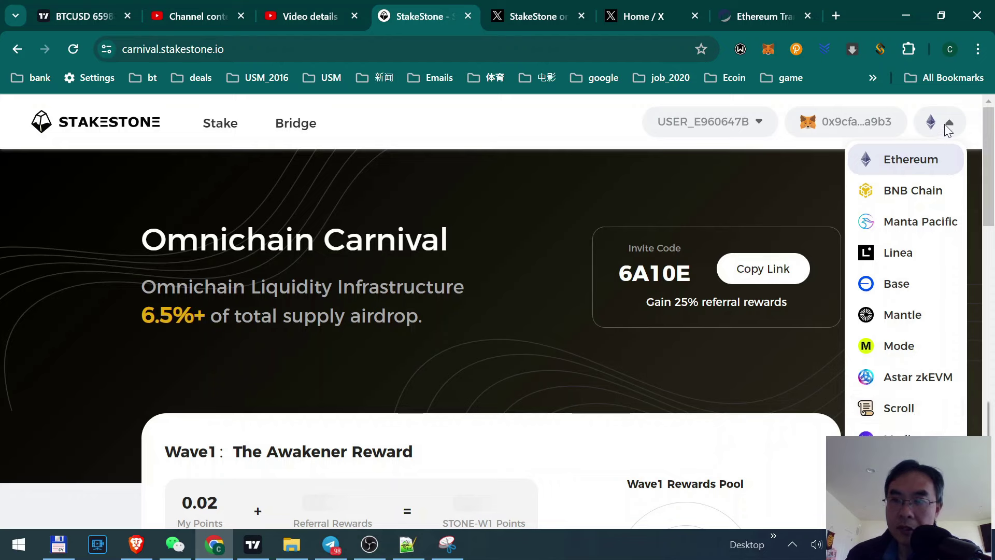
{"action": "left_click", "coordinate": [899, 410]}
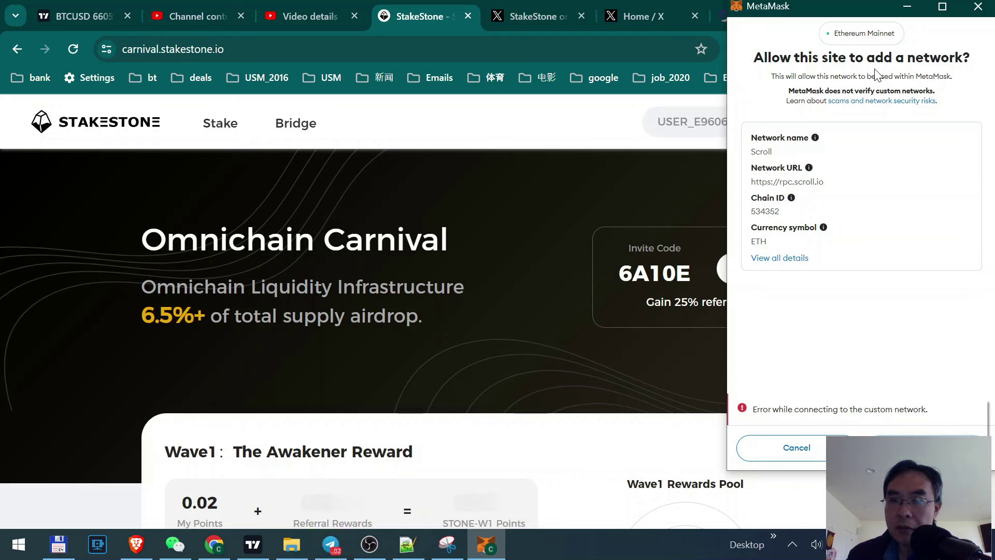
{"action": "left_click", "coordinate": [816, 449]}
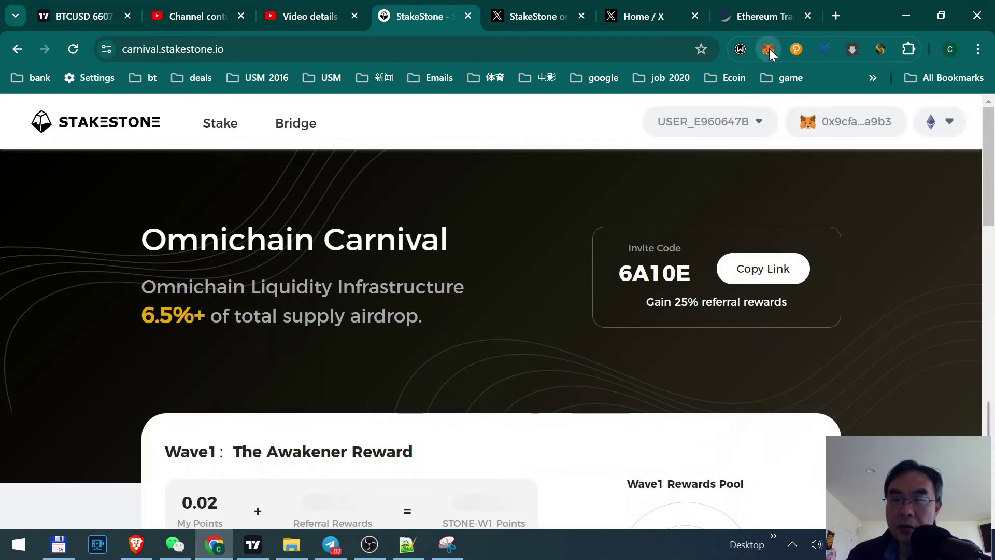
{"action": "left_click", "coordinate": [948, 122]}
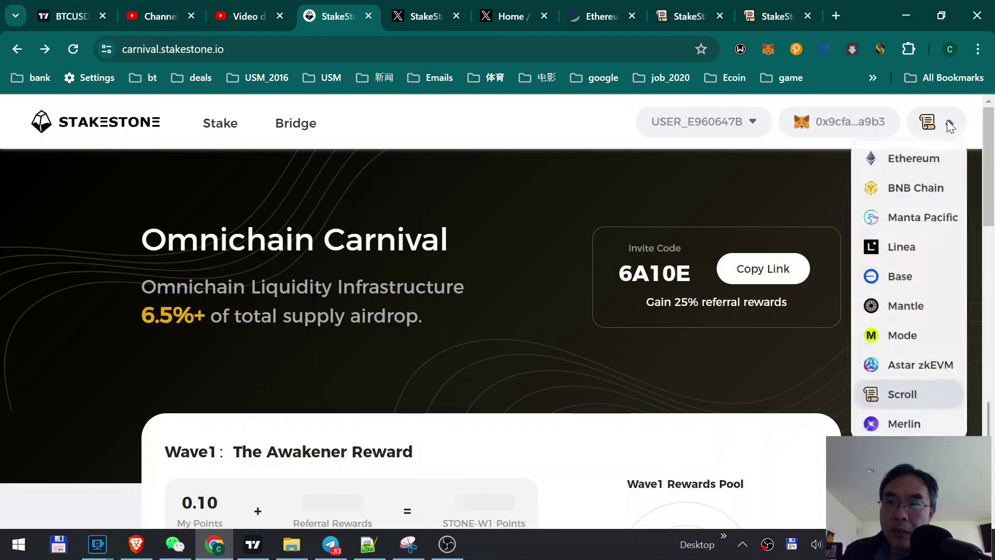